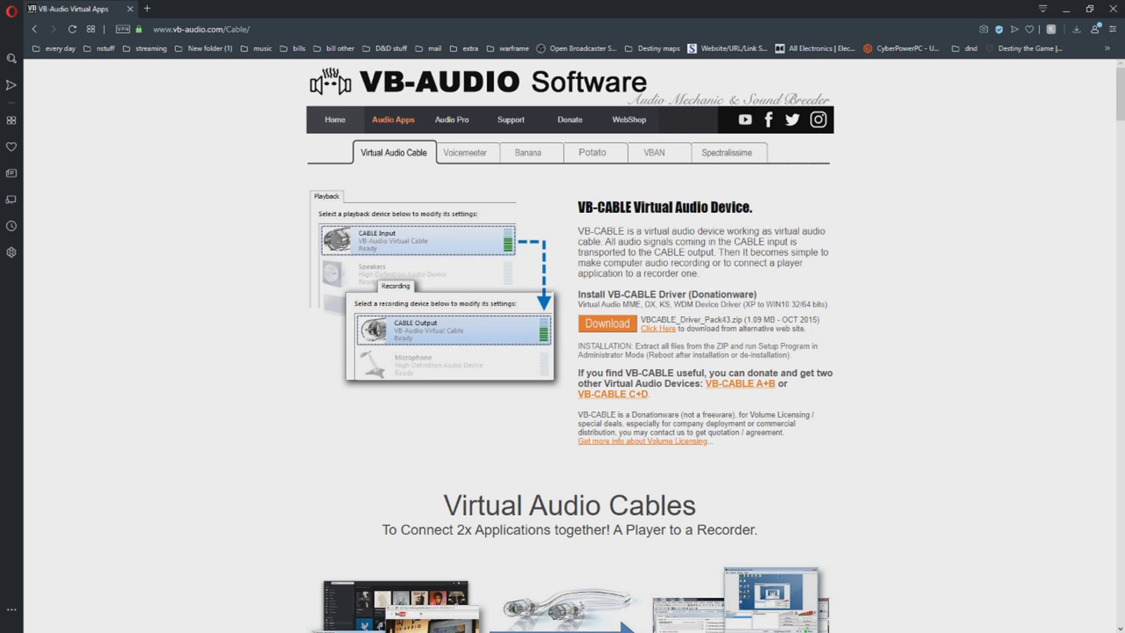
Check the virtual cable sources in the Streamlabs OBS Mixer, then show the VBCABLE zip in Downloads
key(alt+Tab)
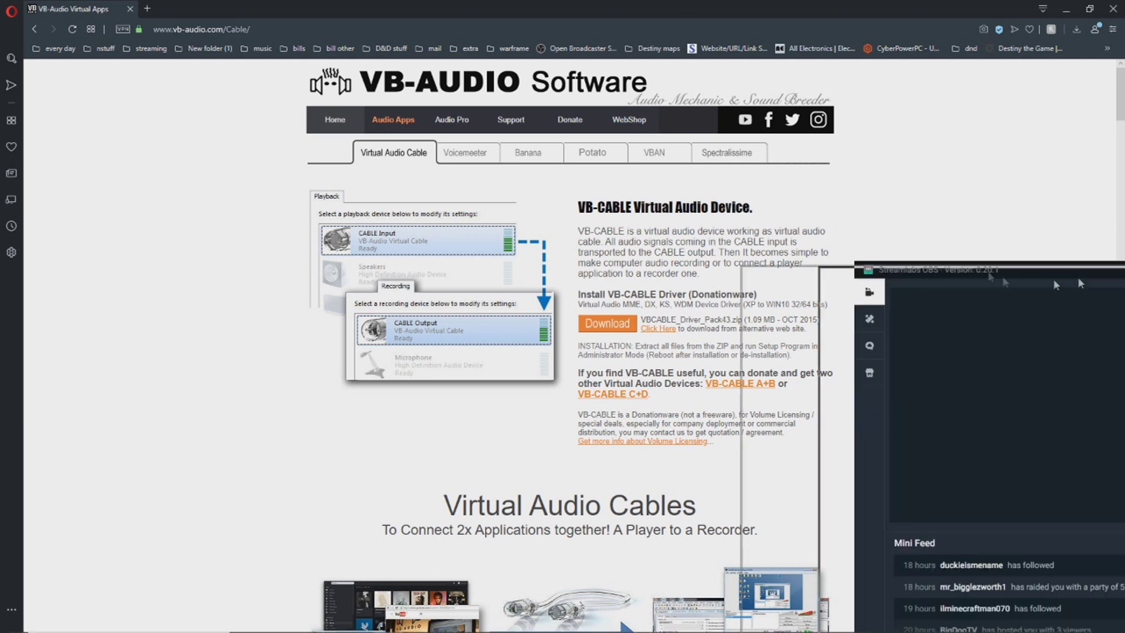
scroll(773, 470, up, 1)
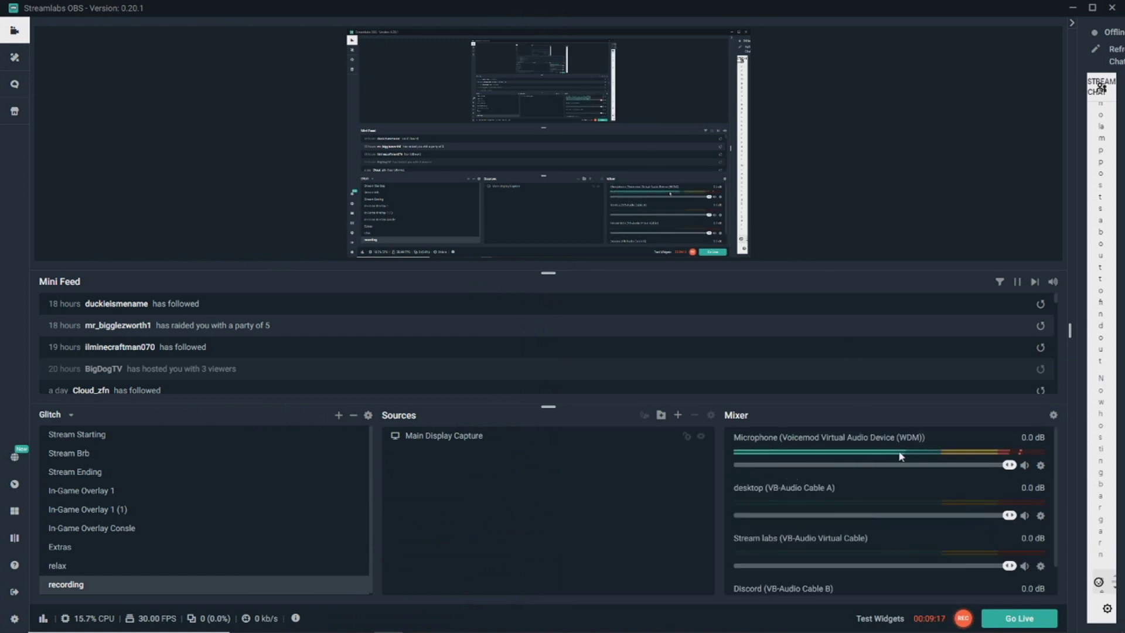
scroll(762, 457, down, 1)
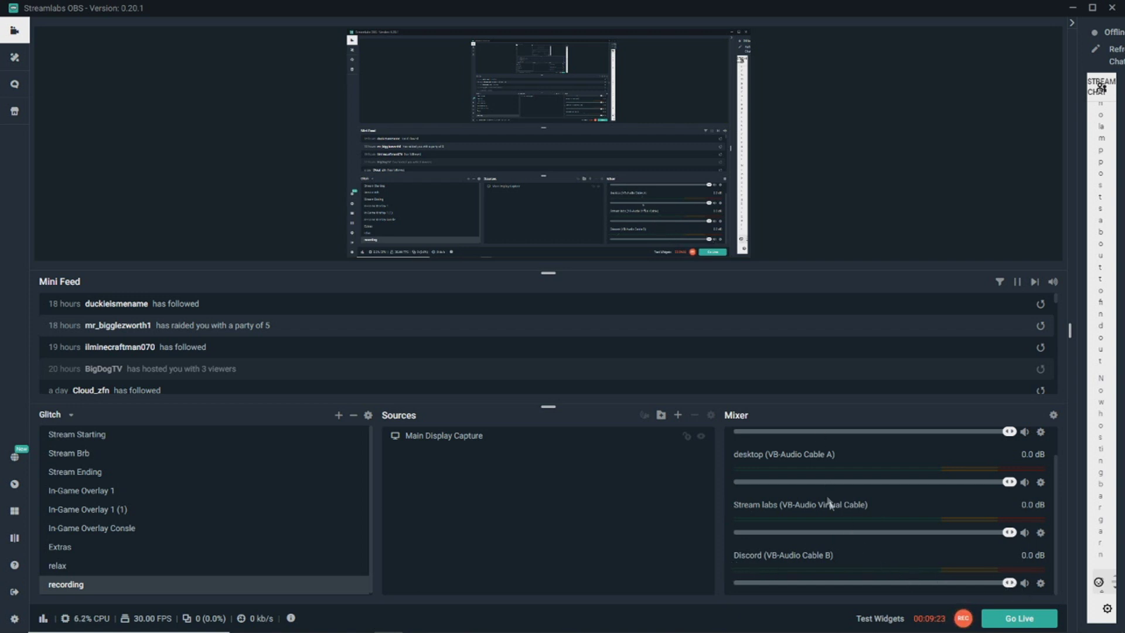
scroll(828, 503, up, 1)
scroll(849, 492, down, 1)
scroll(917, 454, up, 1)
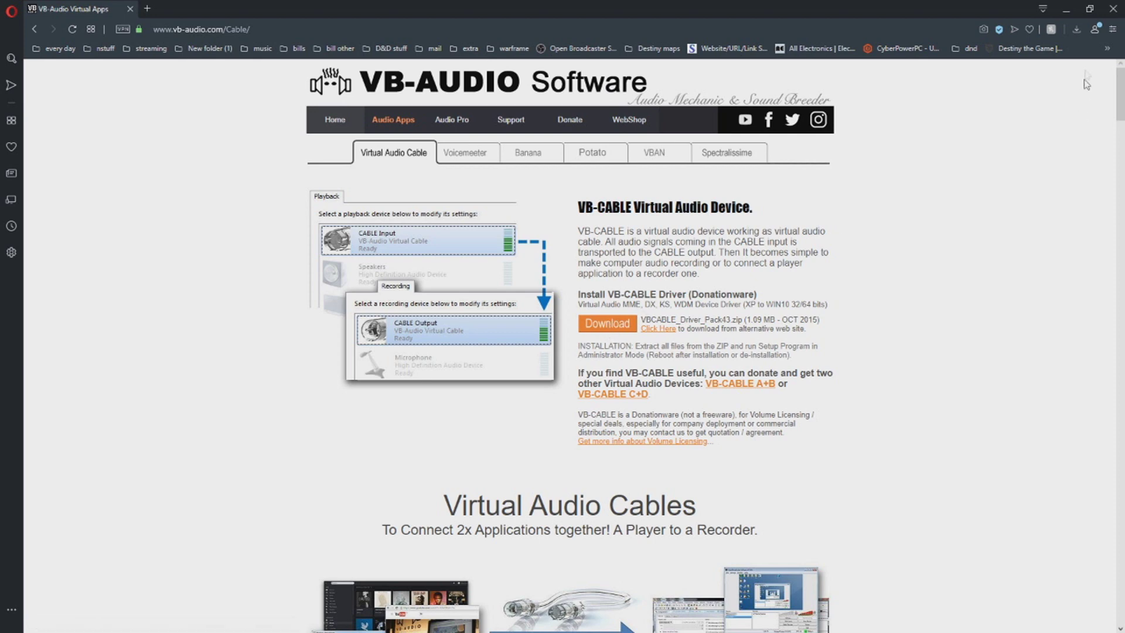
click(1076, 29)
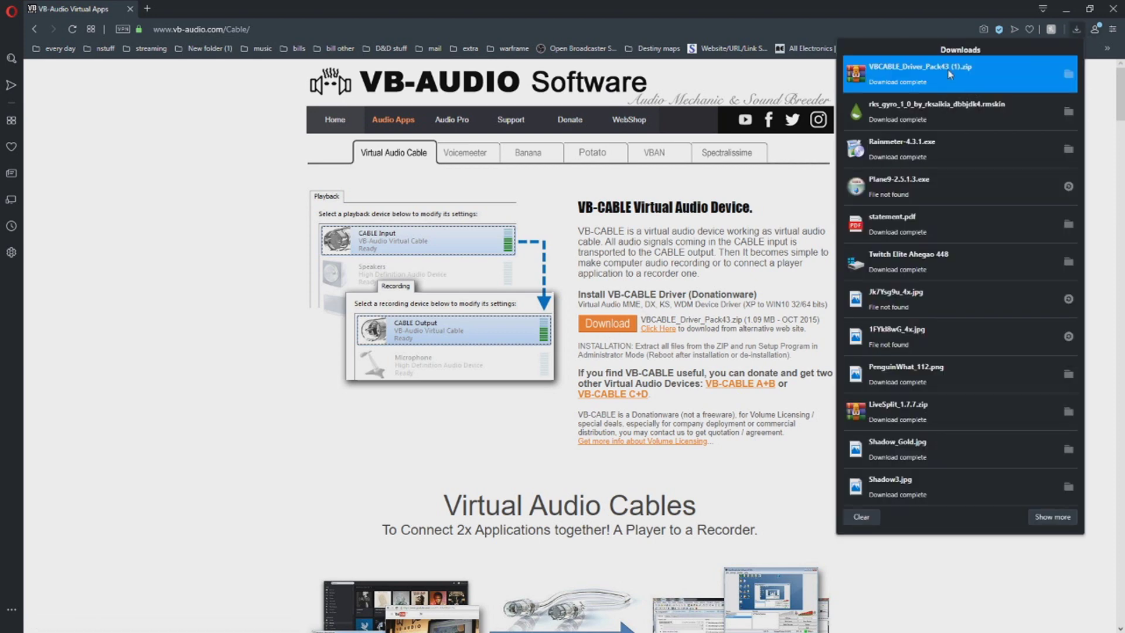
click(1068, 74)
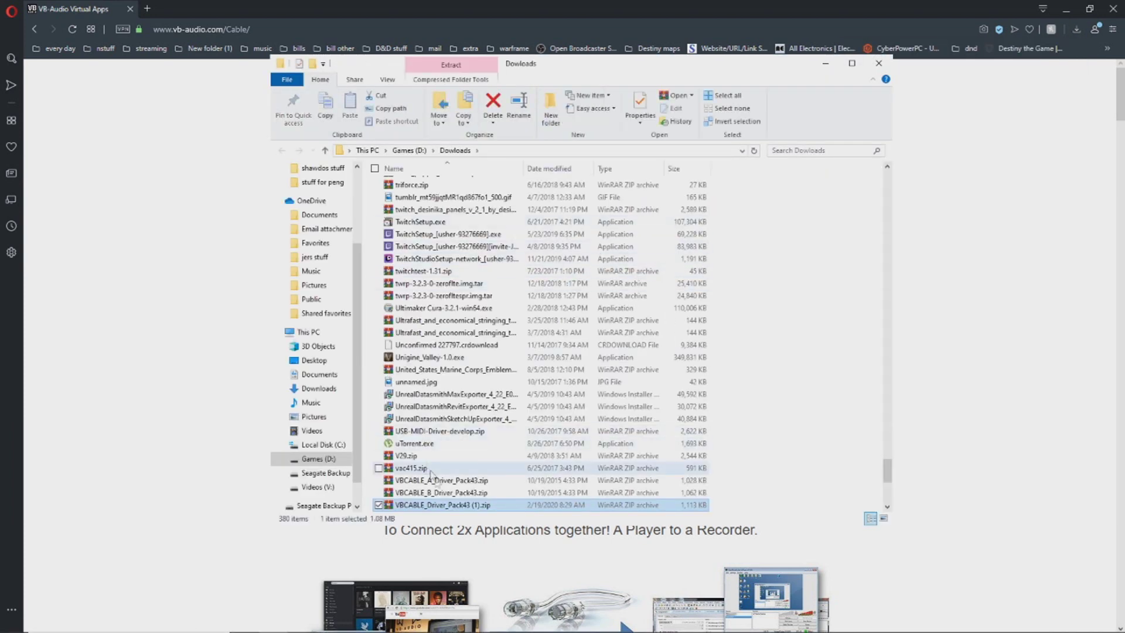
Open VBCABLE_Driver_Pack43 (1).zip in WinRAR and select VBCABLE_Setup_x64.exe
double_click(446, 505)
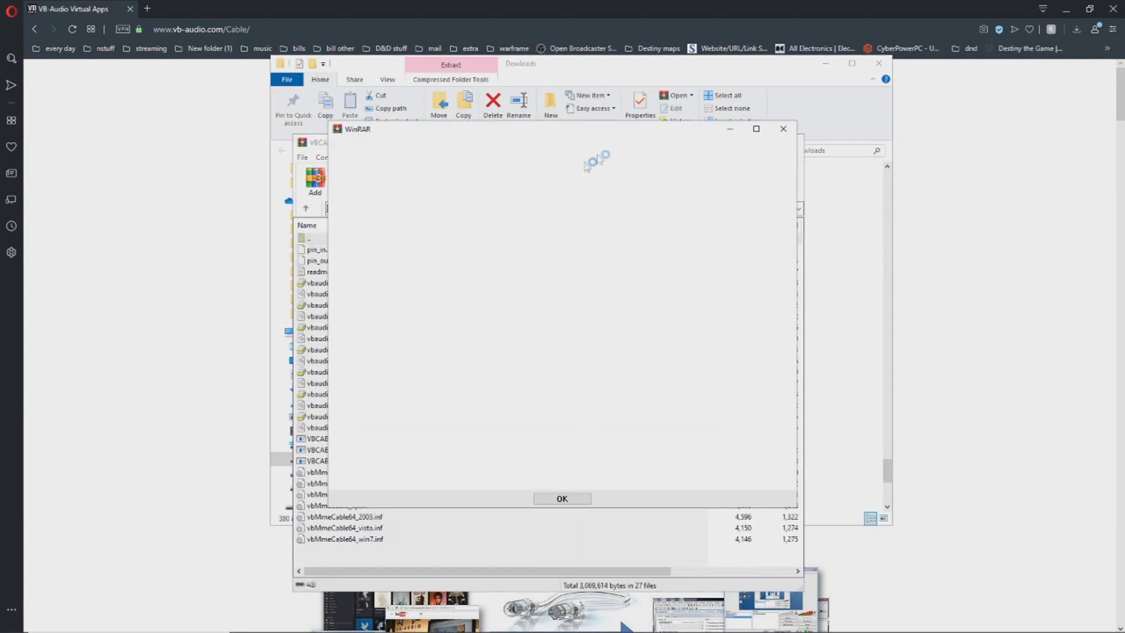
click(785, 129)
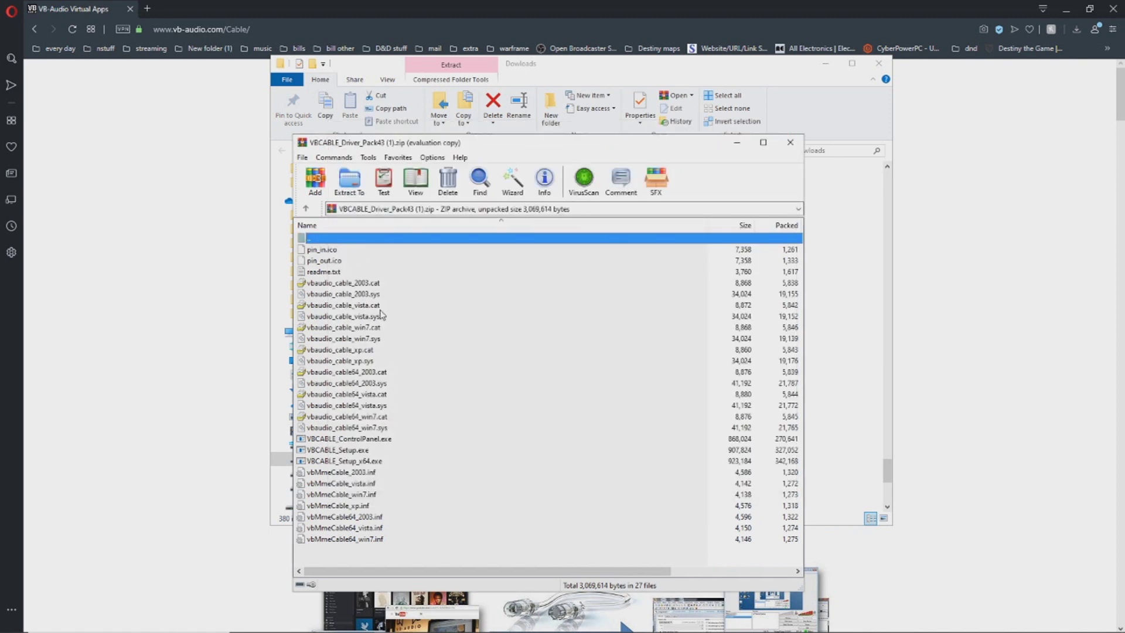
click(311, 451)
click(349, 462)
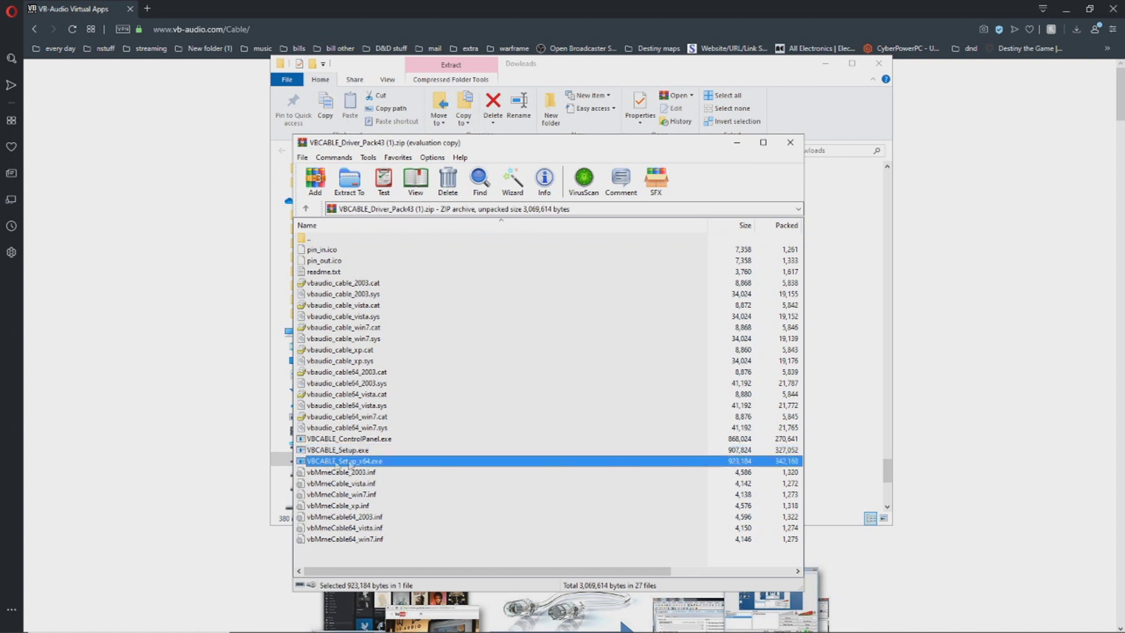
mouse_move(249, 628)
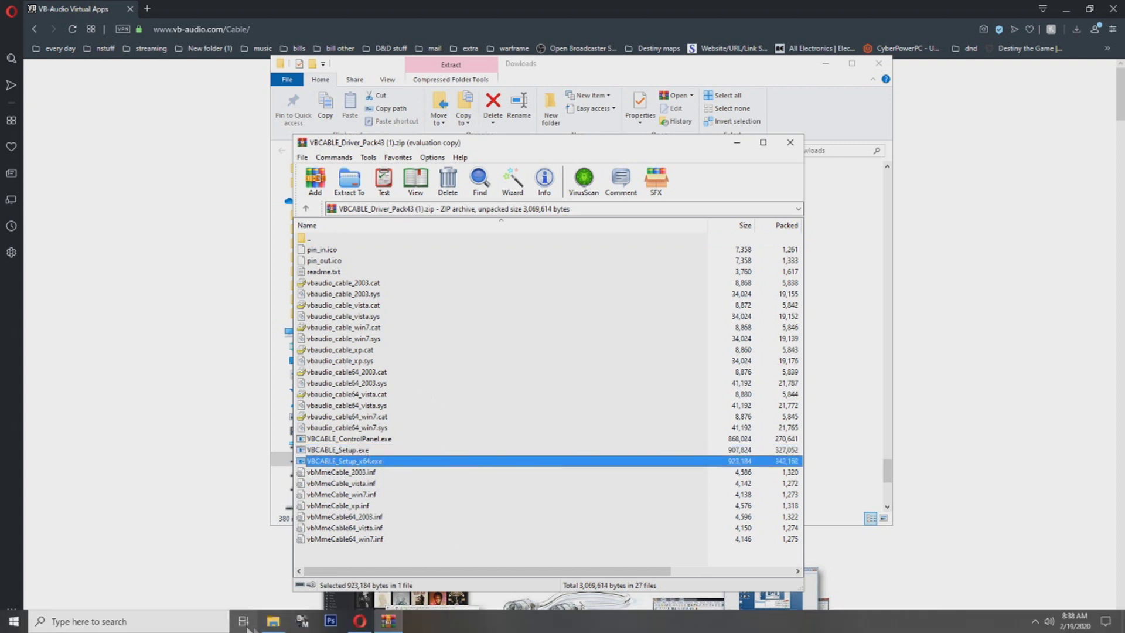
click(190, 623)
text(m)
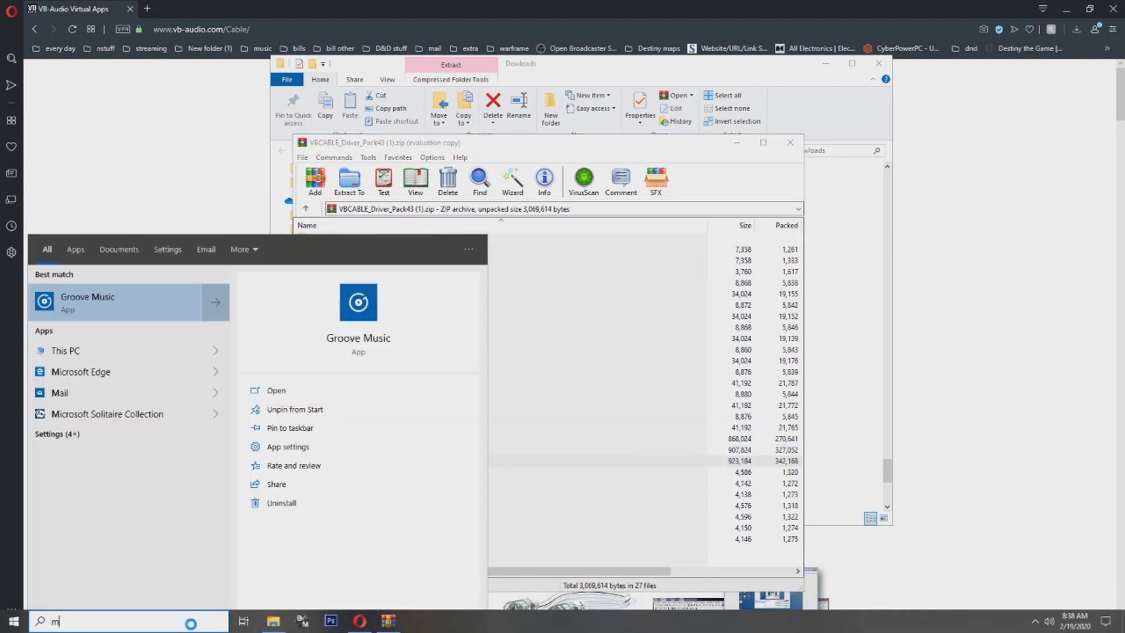
text(y)
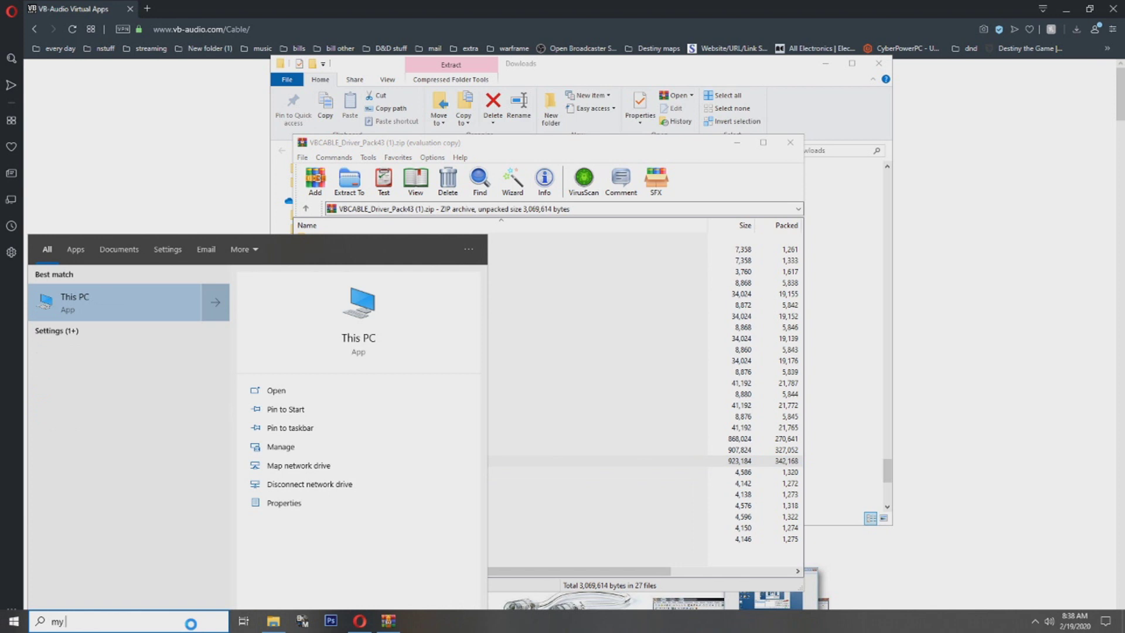
right_click(97, 304)
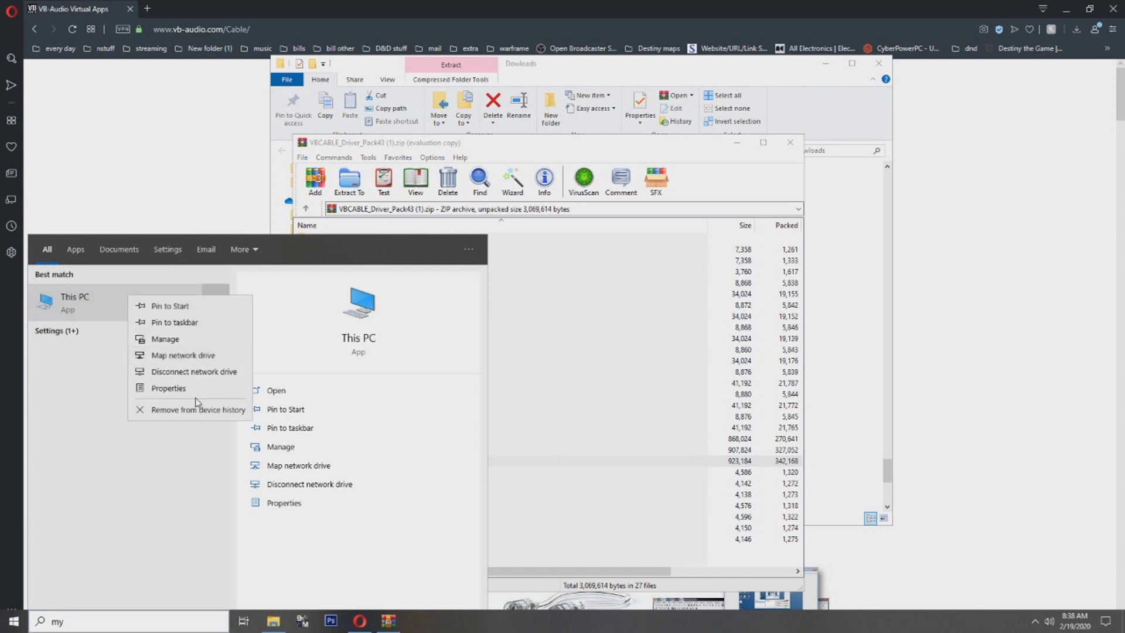
click(193, 391)
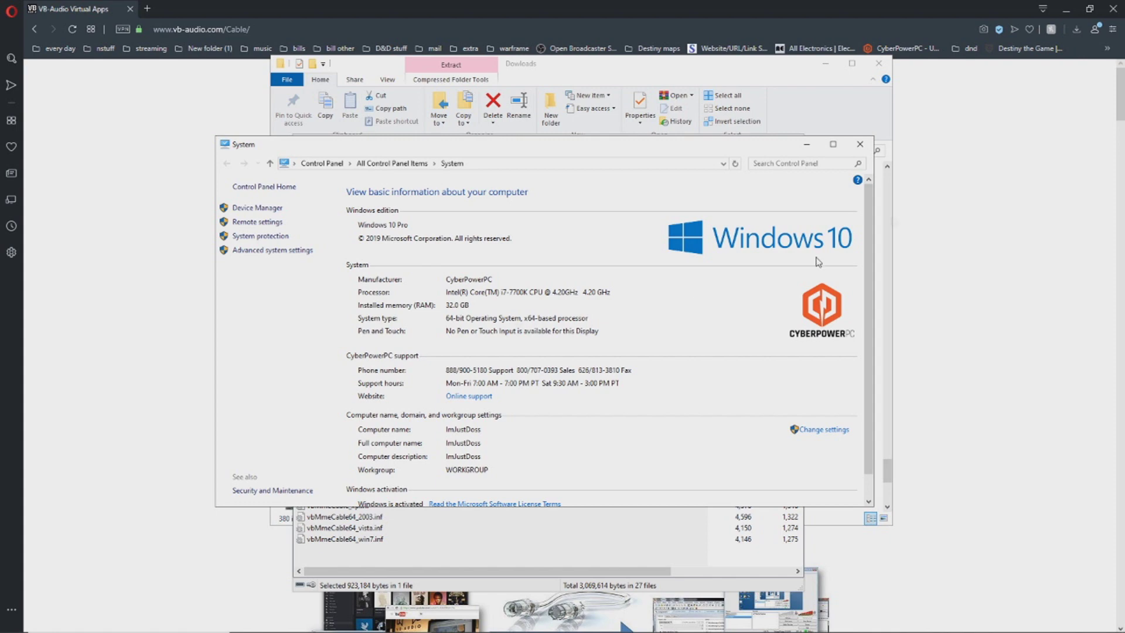
click(860, 144)
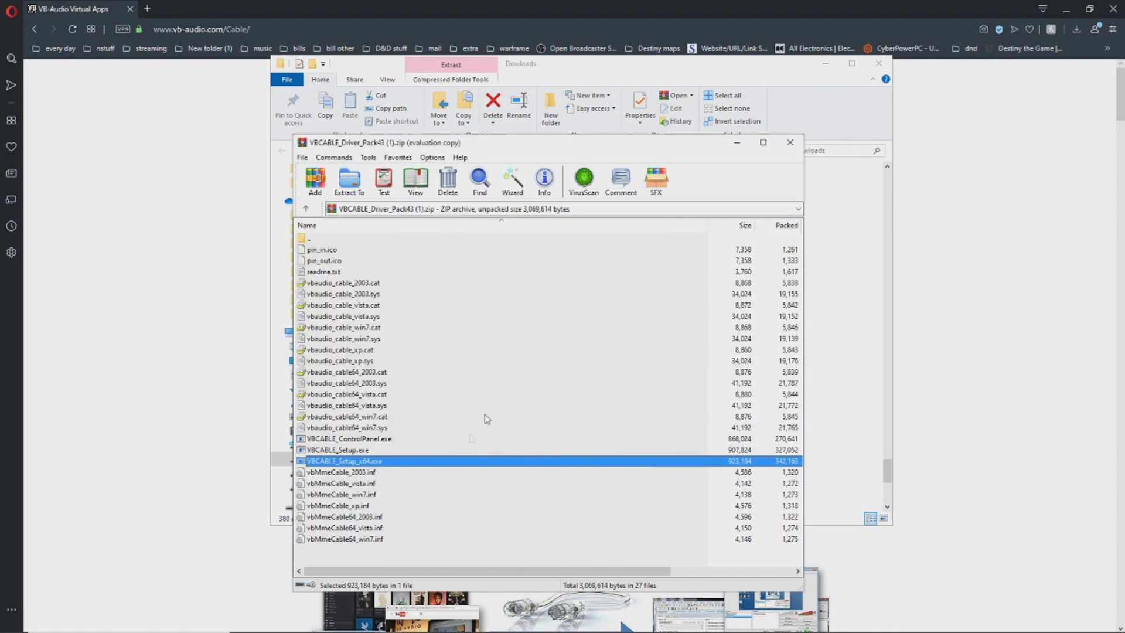
Select the VBCABLE setup programs, then close the WinRAR archive and the Downloads folder
click(356, 451)
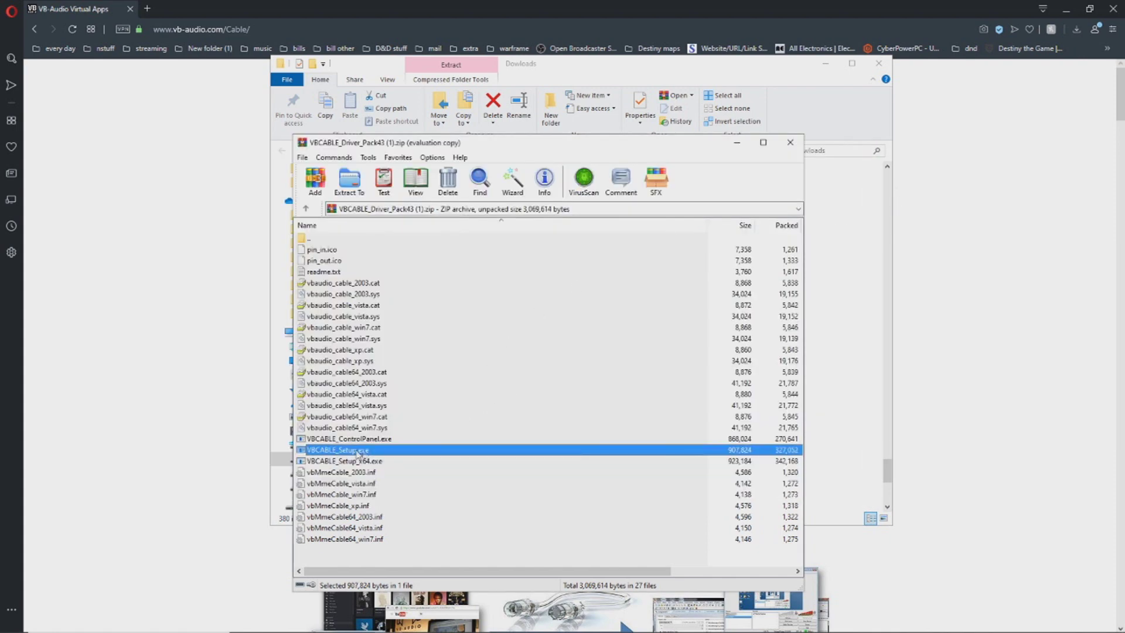
click(378, 462)
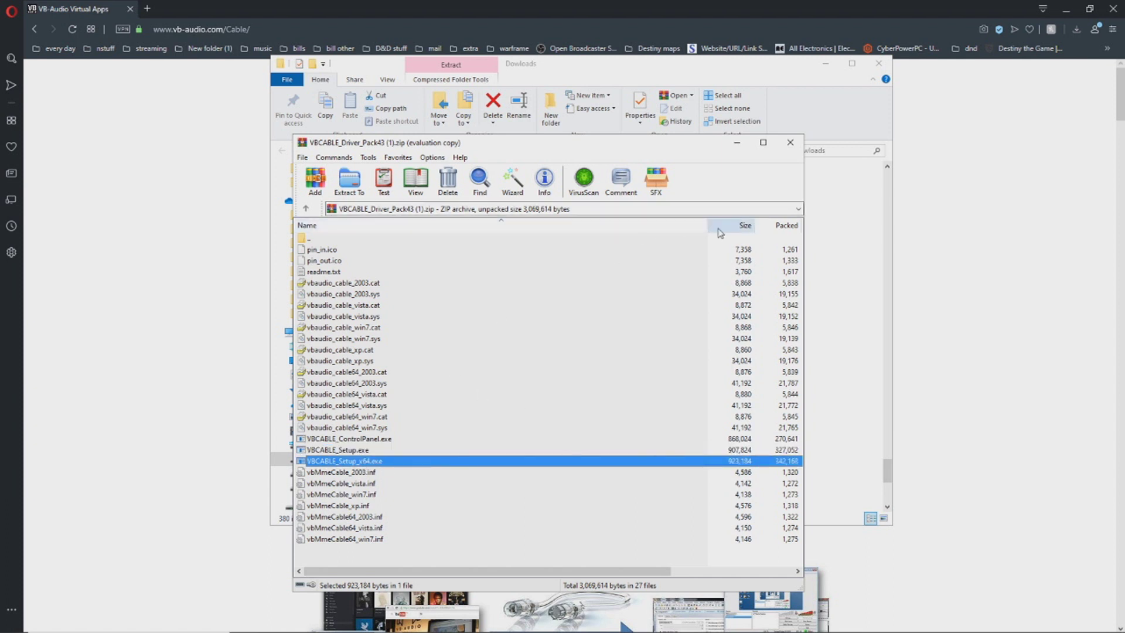
click(790, 143)
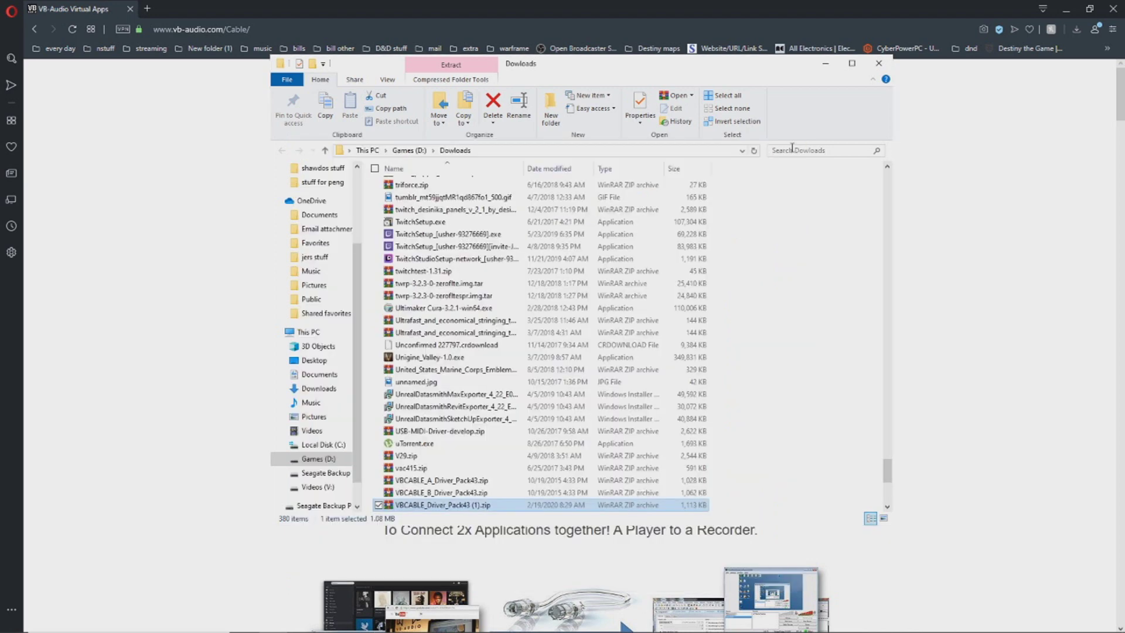
click(879, 63)
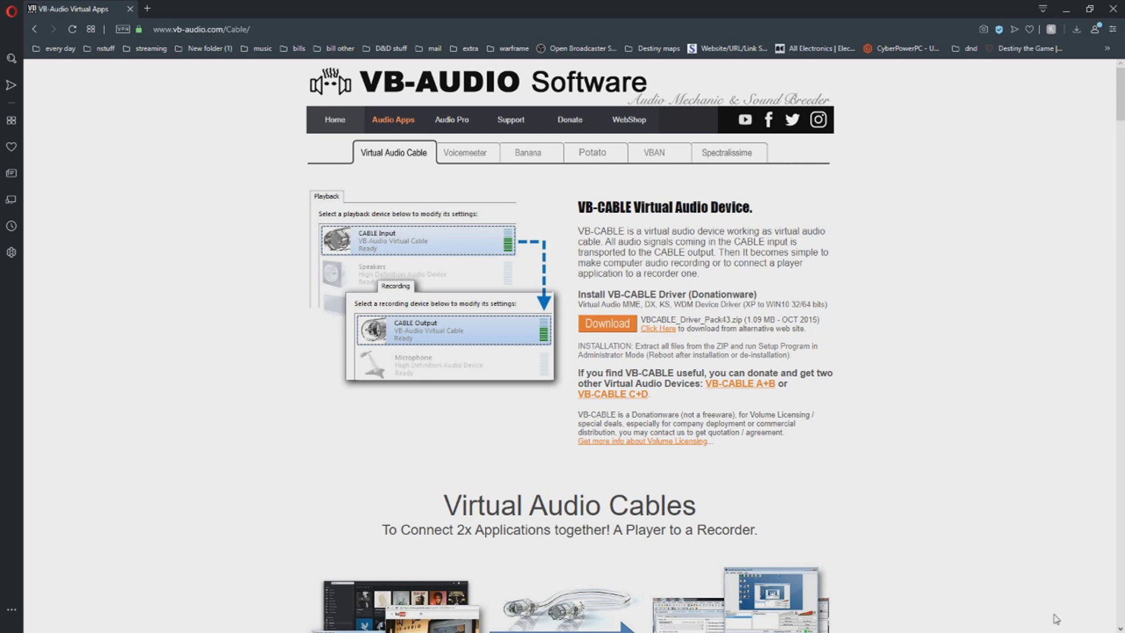
Open Windows Sound settings from the system tray speaker icon's quick options
key(super)
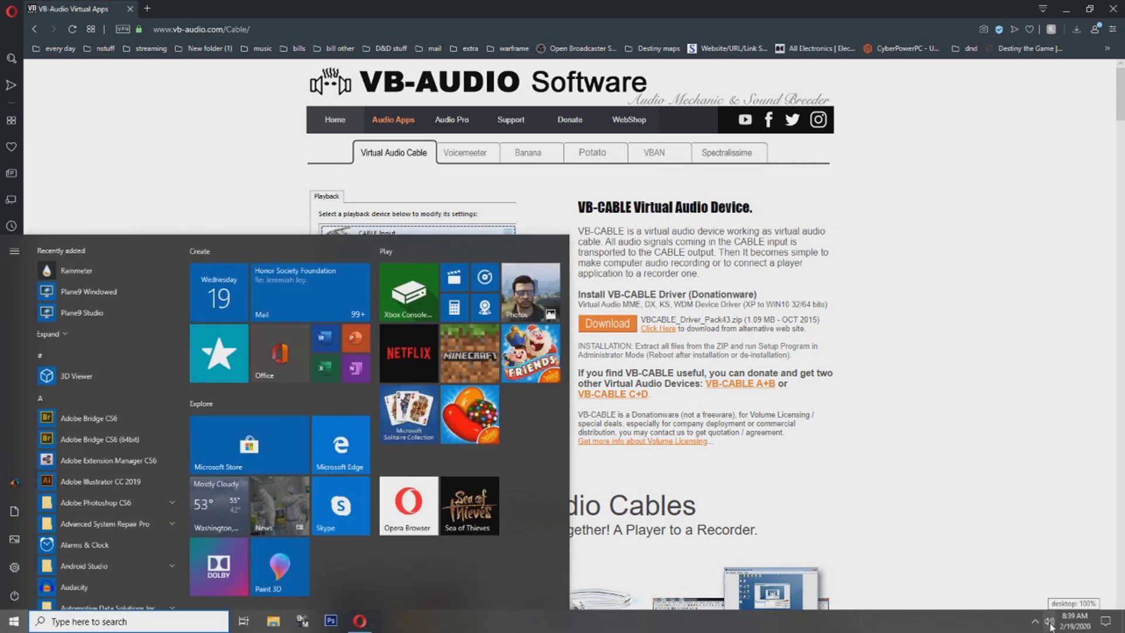
right_click(1049, 622)
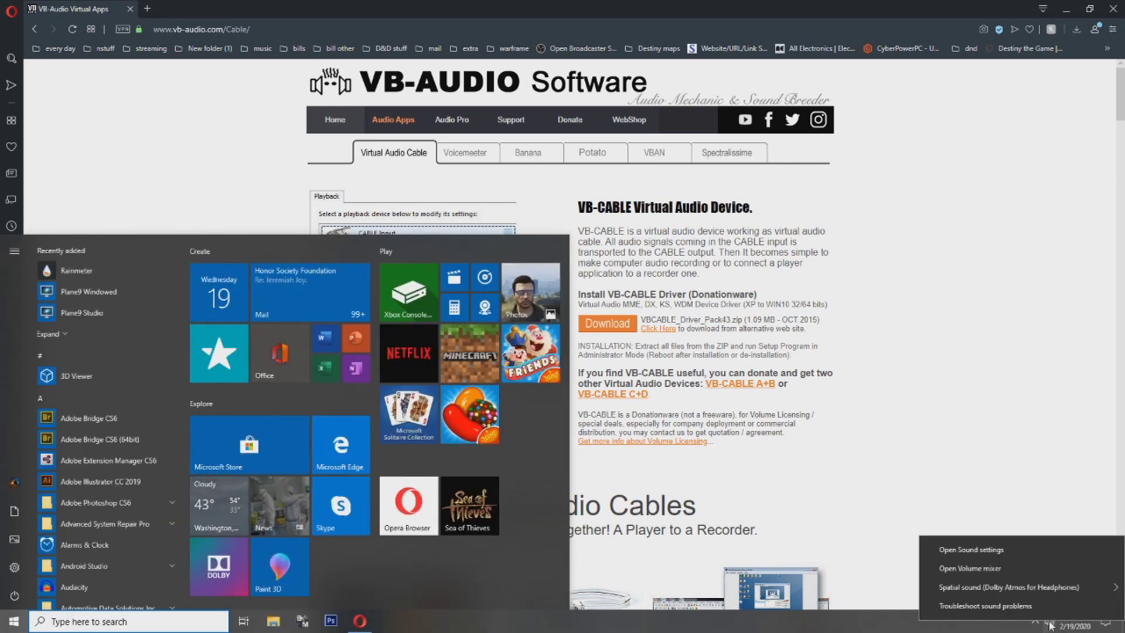
click(990, 551)
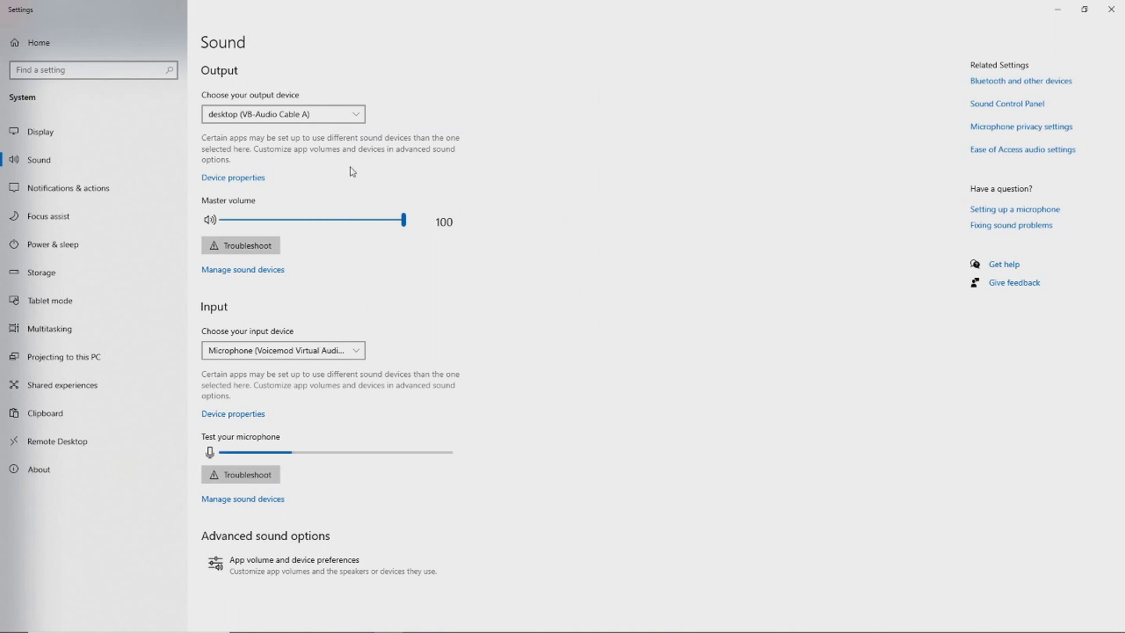
Open the classic Sound control panel, review the desktop, Discord and Stream labs playback devices, and return to Opera
click(984, 110)
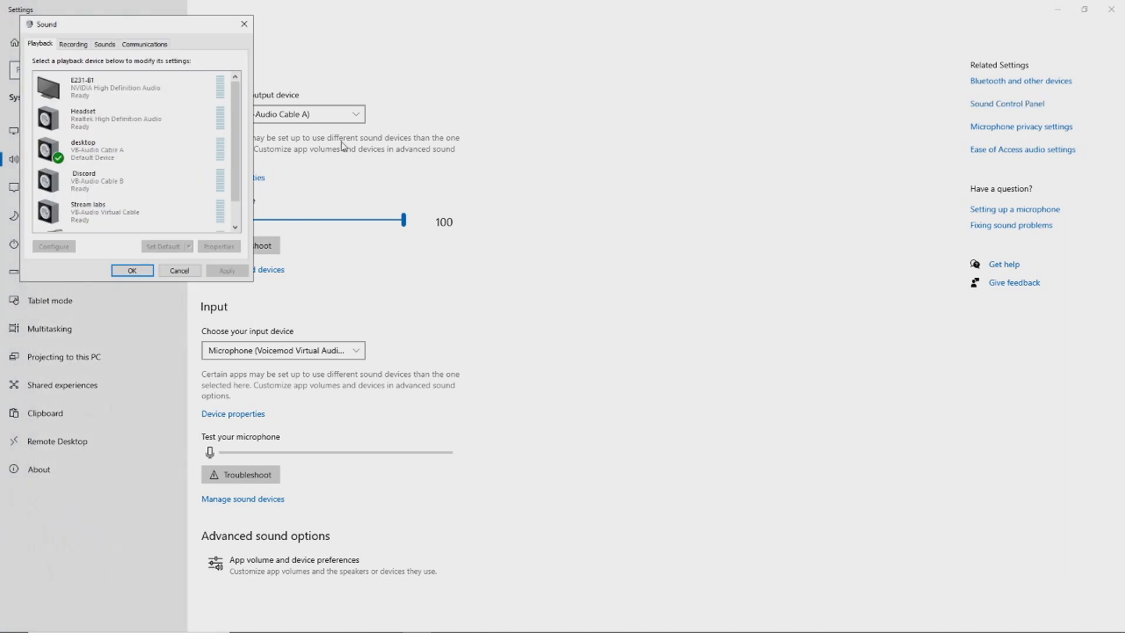
drag(173, 30, 733, 153)
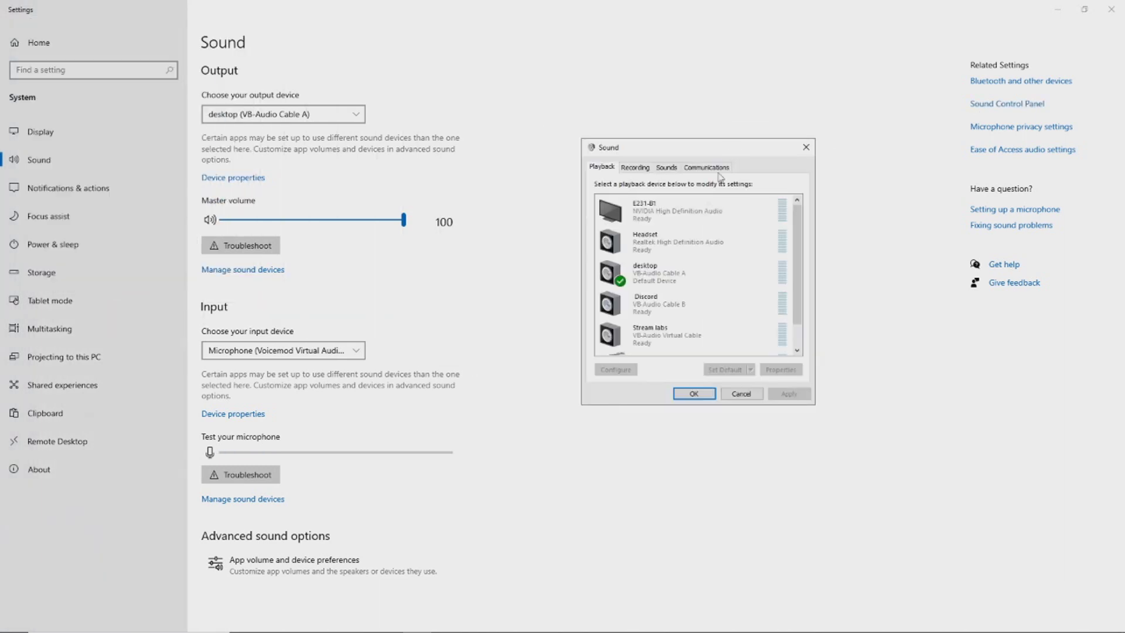
scroll(669, 270, down, 1)
scroll(668, 282, down, 1)
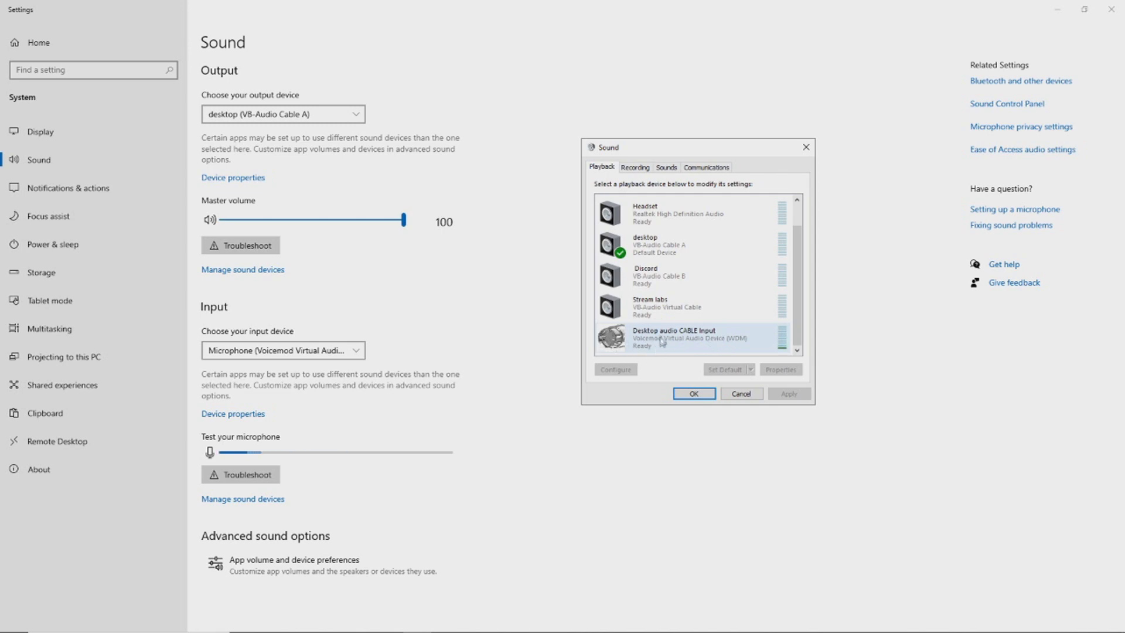
click(360, 622)
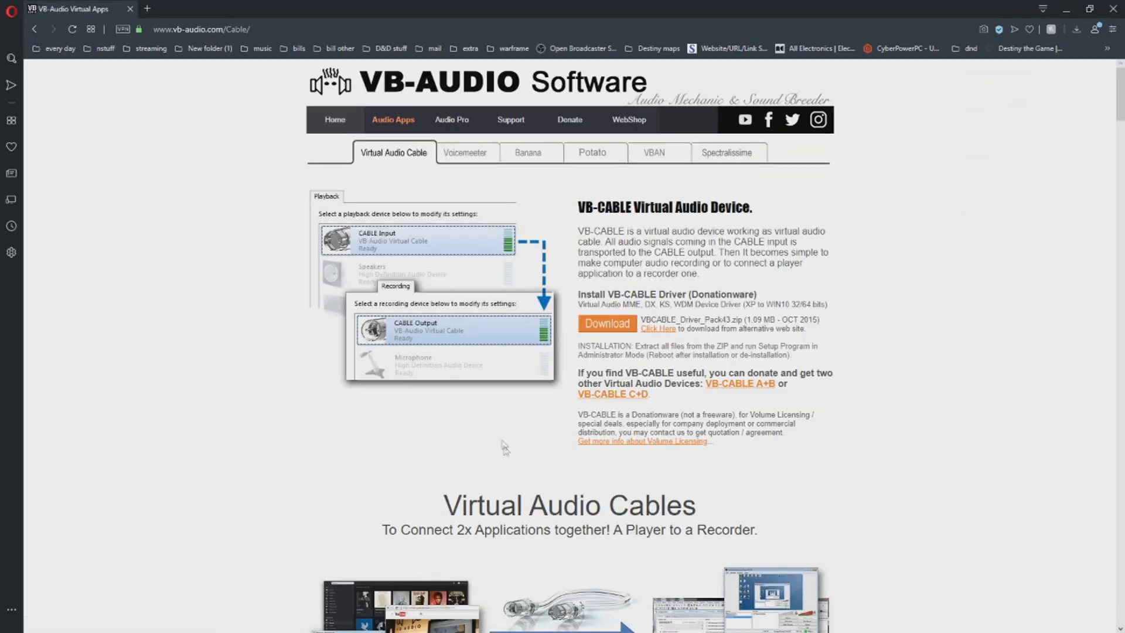
Scroll the VB-Audio page to the VB-Cables A+B and C+D Additional Virtual Cables
scroll(430, 209, down, 12)
scroll(432, 212, down, 3)
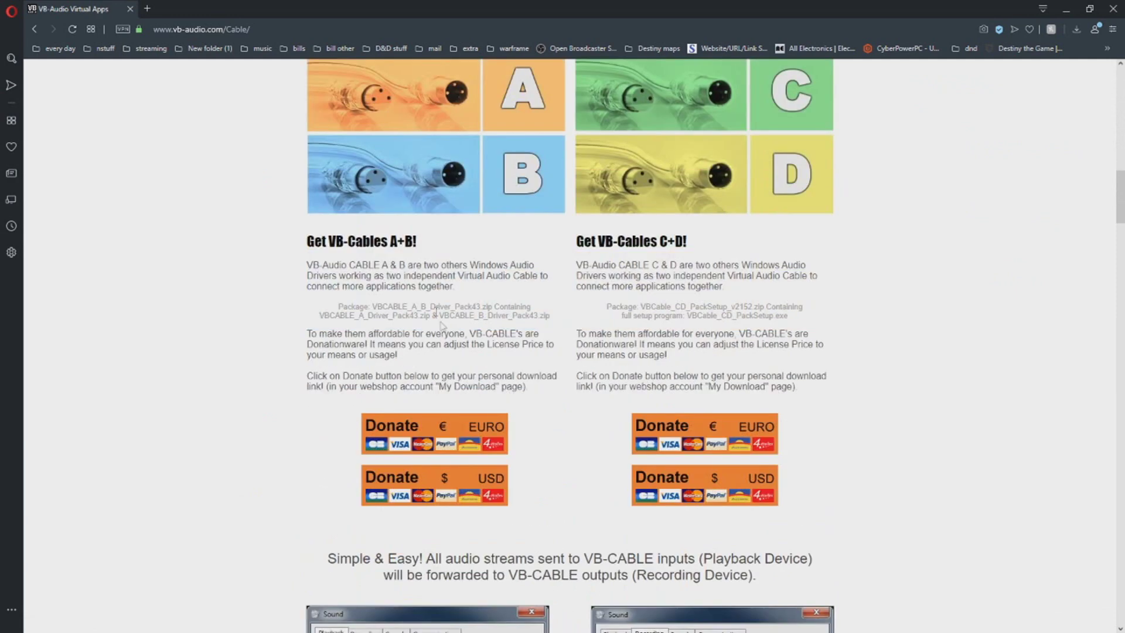
scroll(436, 222, up, 1)
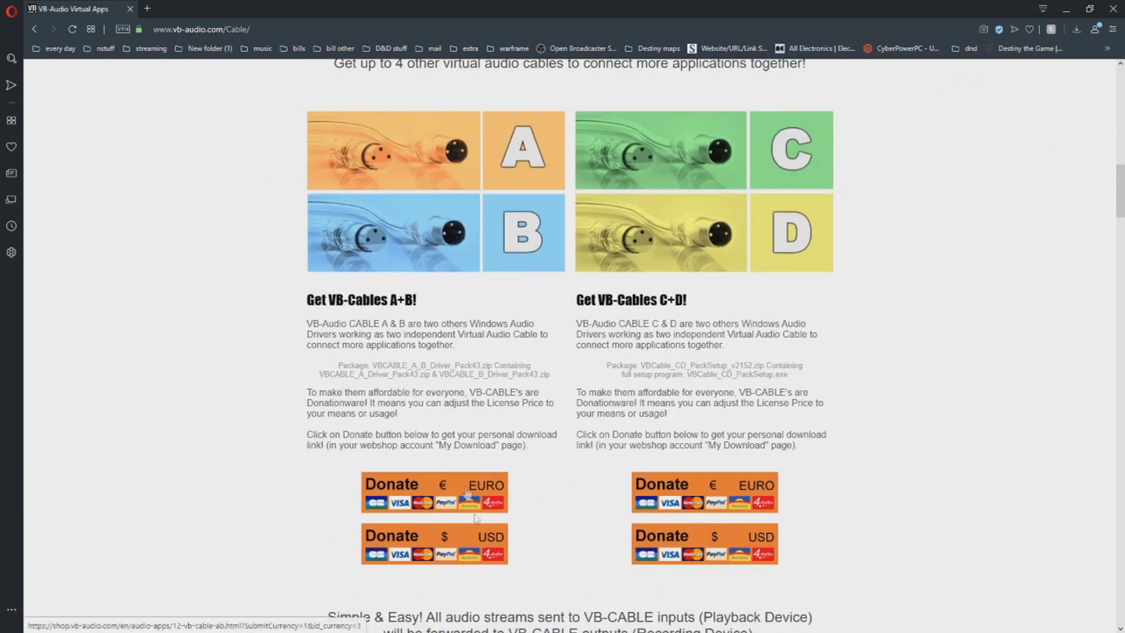
scroll(450, 202, up, 1)
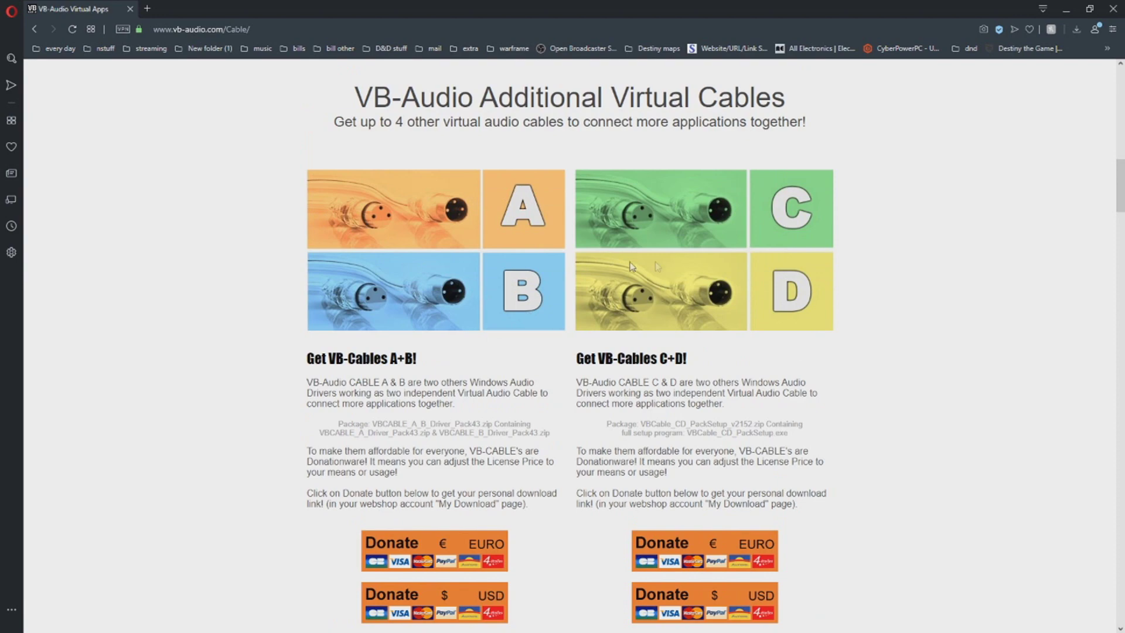
scroll(656, 263, up, 12)
scroll(678, 271, down, 12)
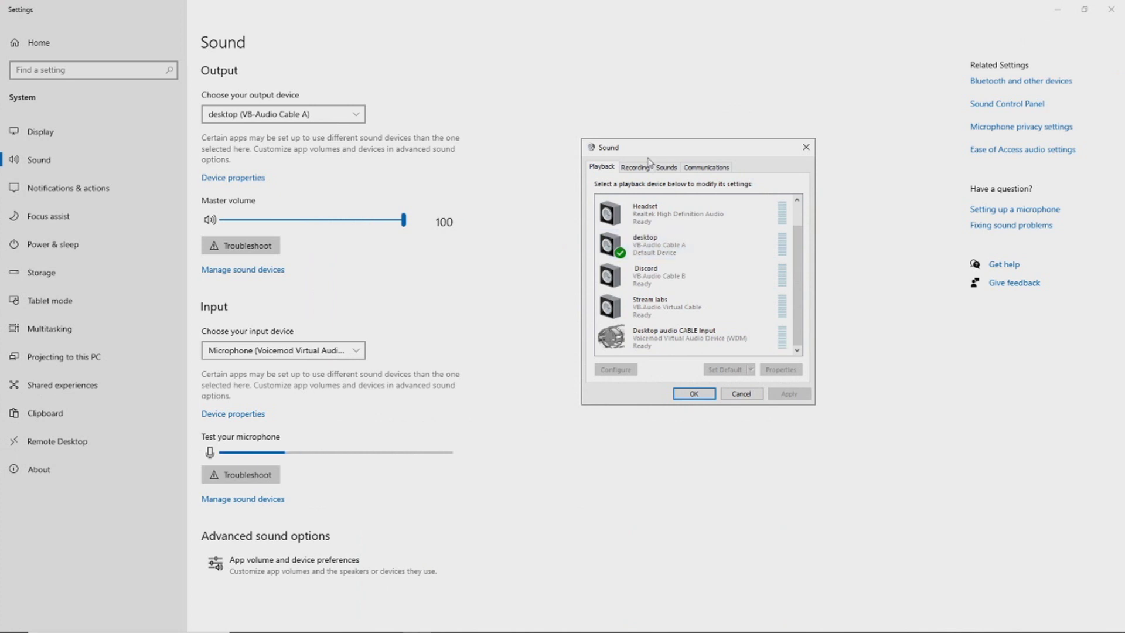
Drag the Sound dialog slightly left and down
drag(638, 147, 582, 162)
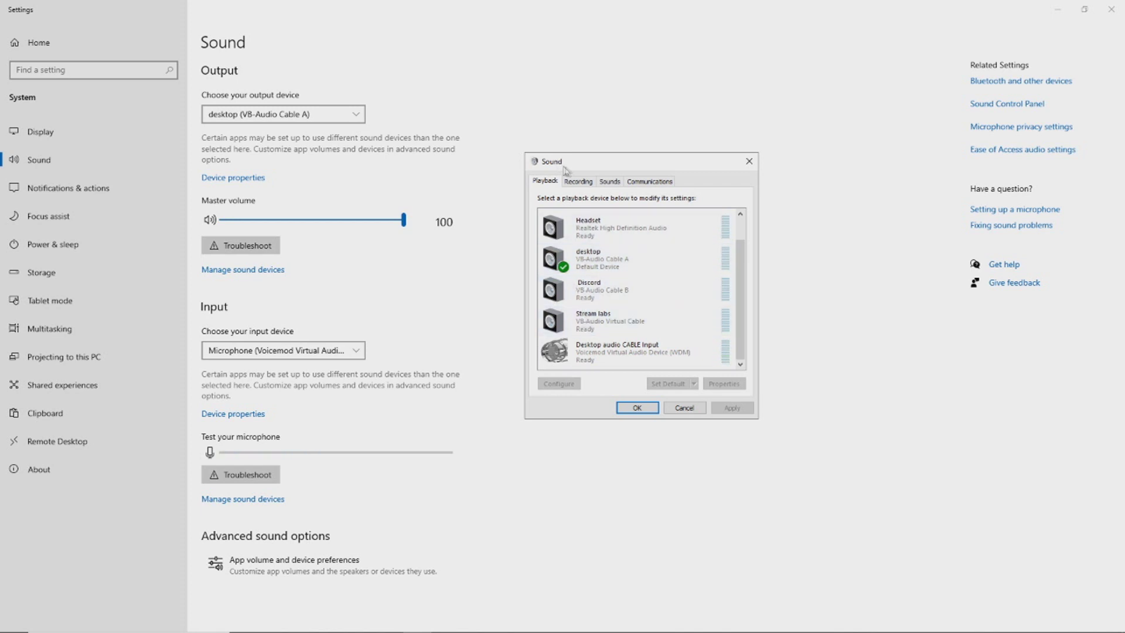
Compare the Recording and Playback device lists, then select the desktop recording cable
click(579, 182)
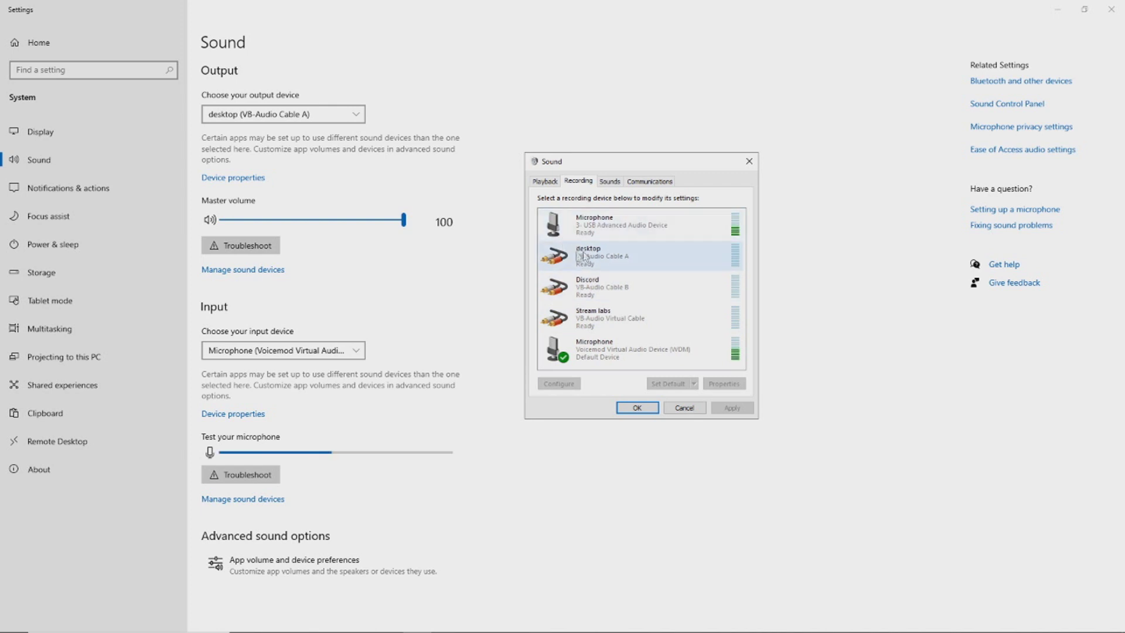
click(545, 181)
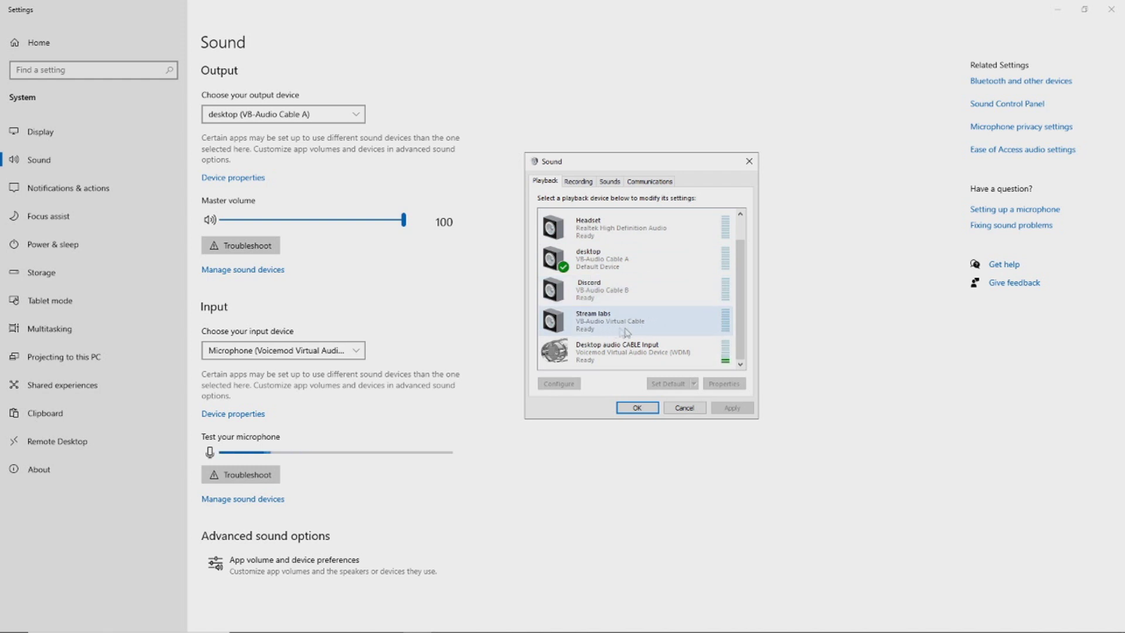
click(578, 181)
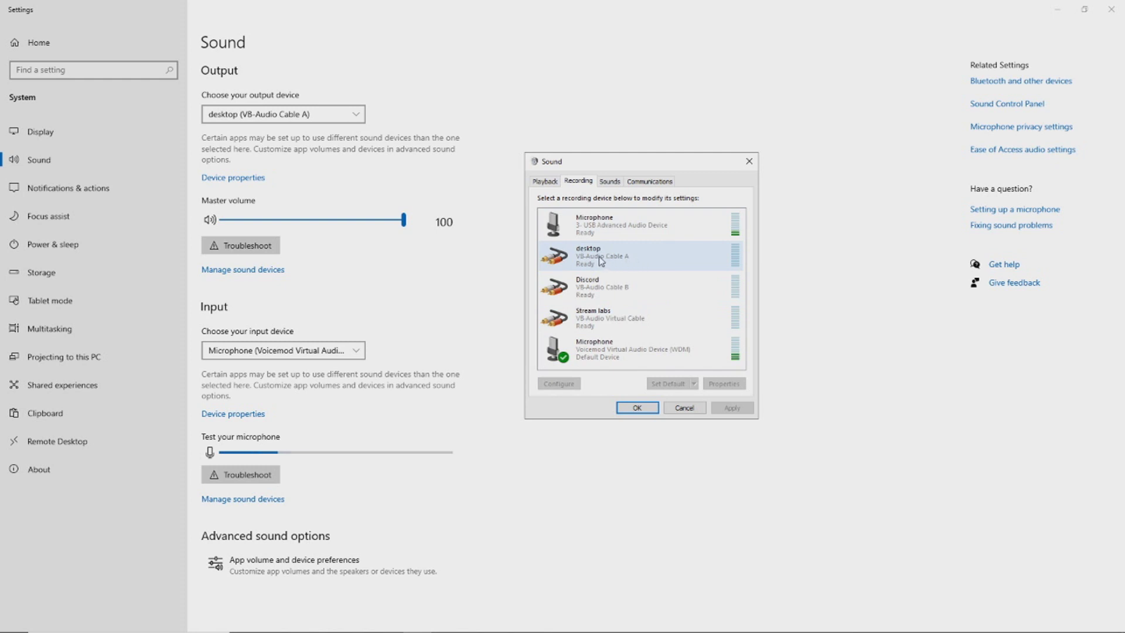
click(597, 260)
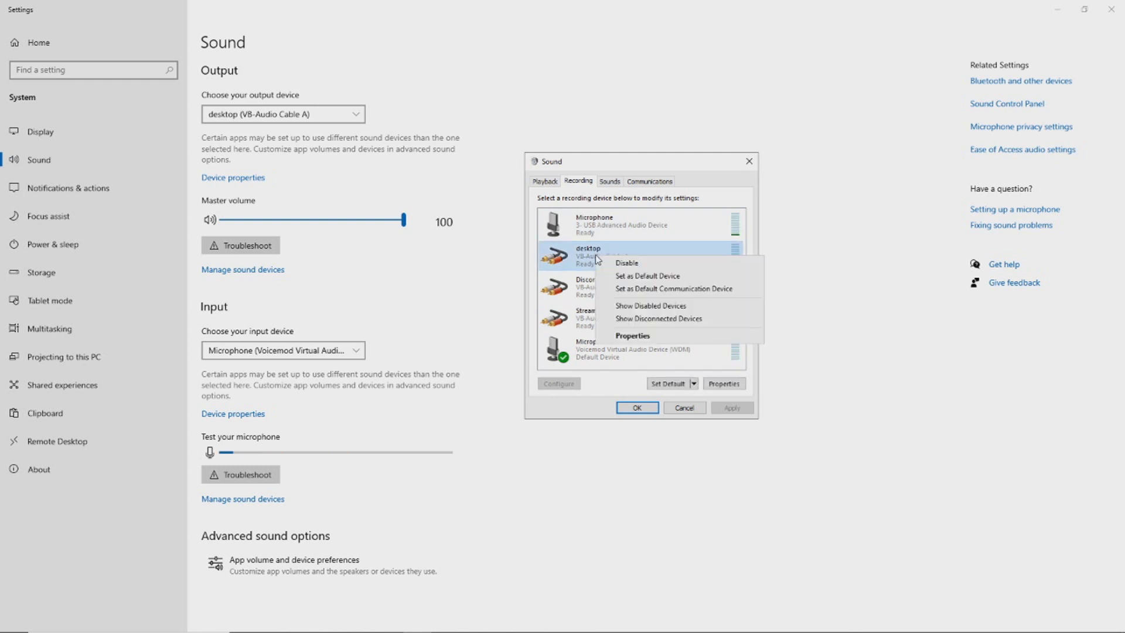
Set the desktop recording cable to listen through the Headset and confirm with OK
click(644, 335)
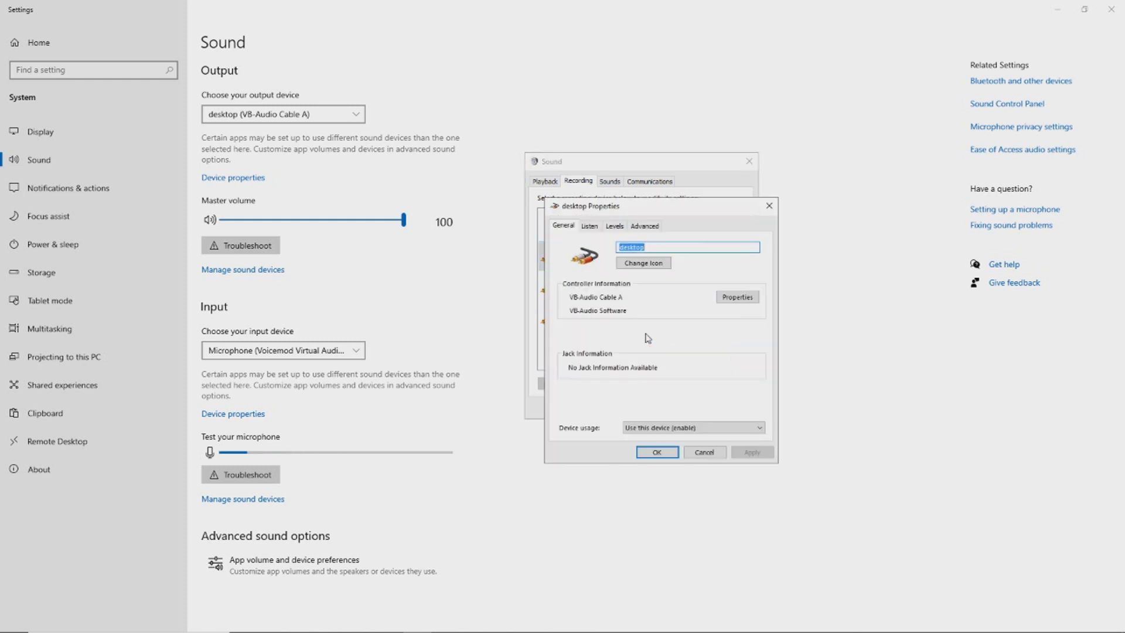
click(591, 228)
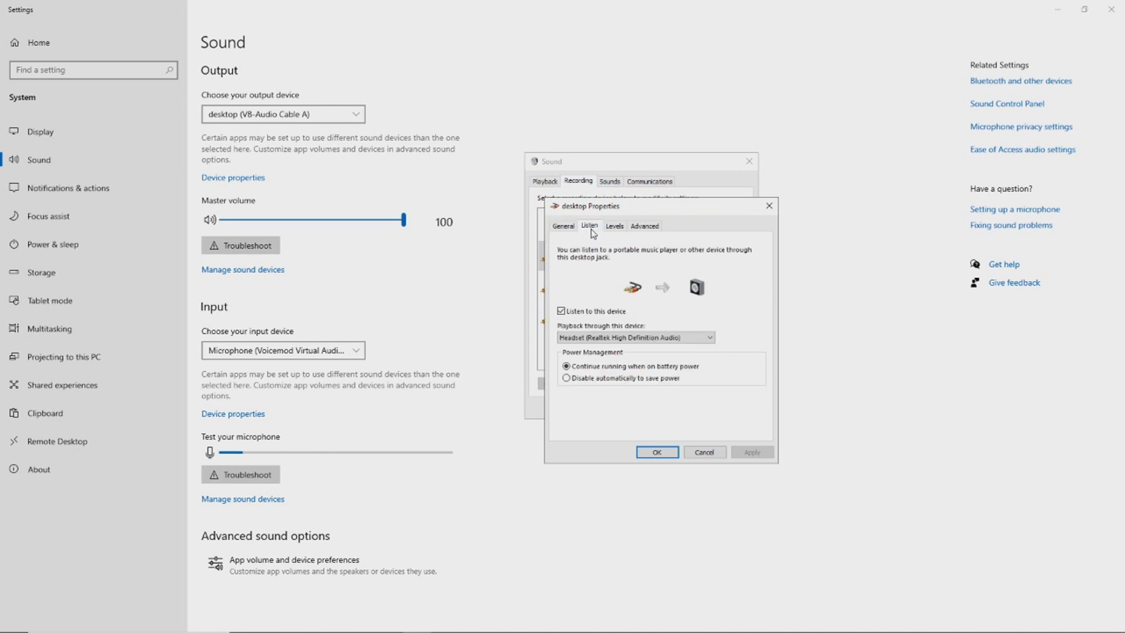
click(566, 336)
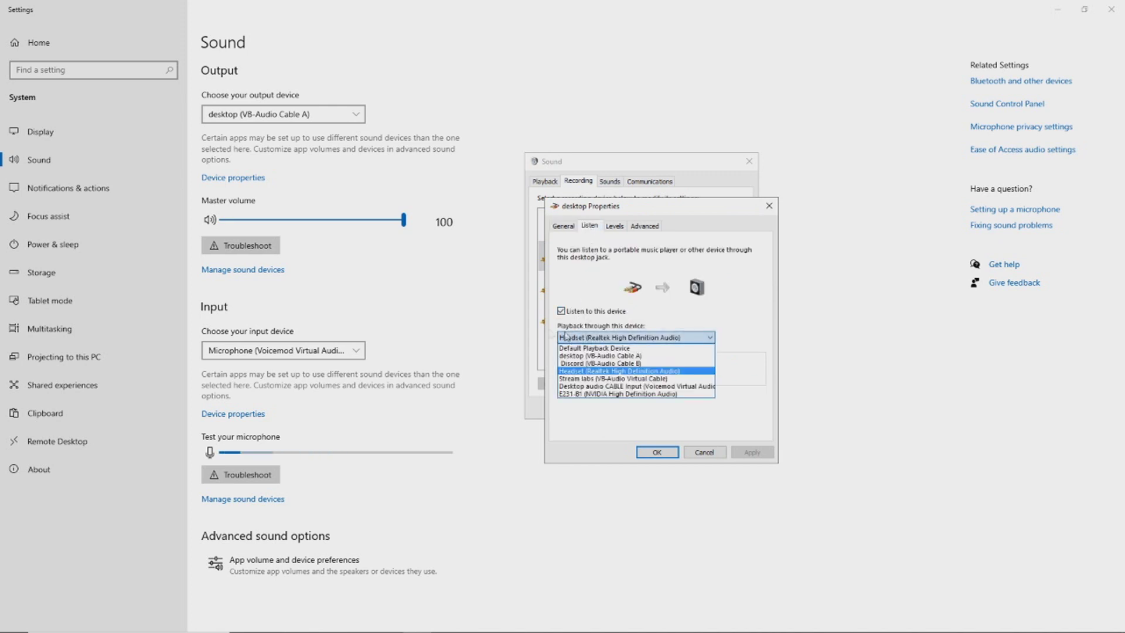
click(639, 371)
click(656, 452)
Check the Discord and Stream labs cables' listening properties, then return to Playback devices
right_click(590, 297)
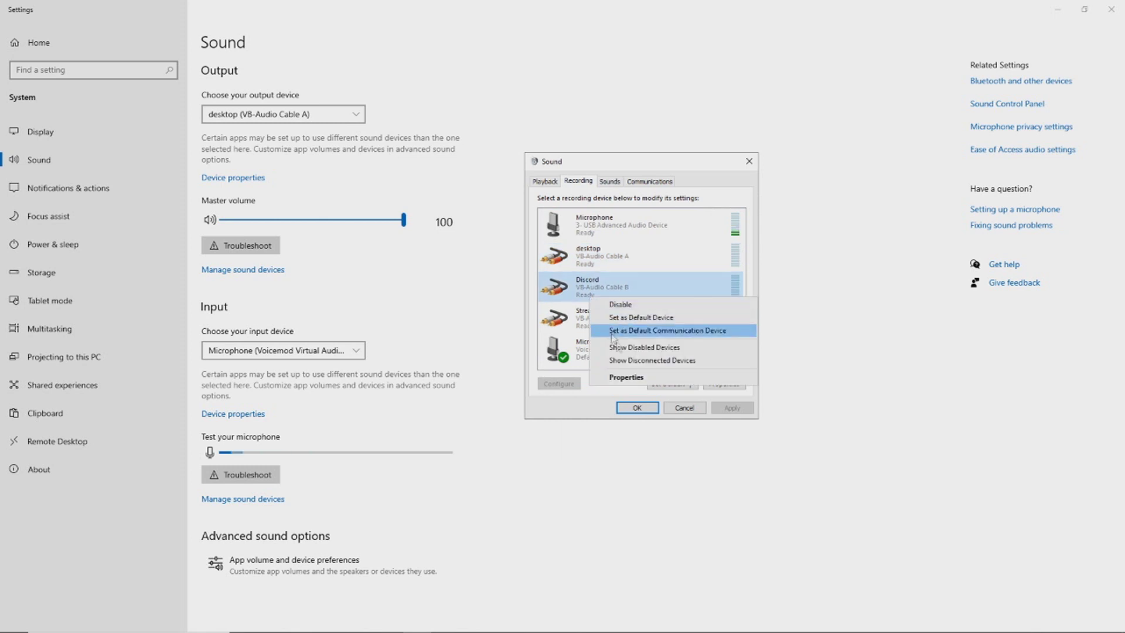
click(626, 378)
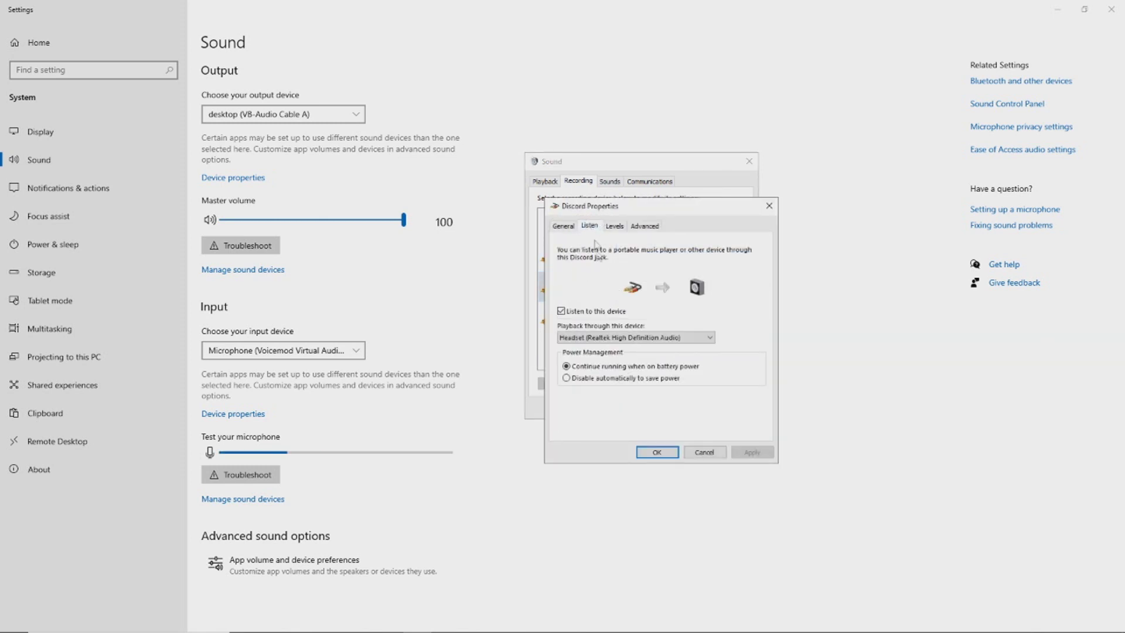
click(769, 205)
right_click(595, 317)
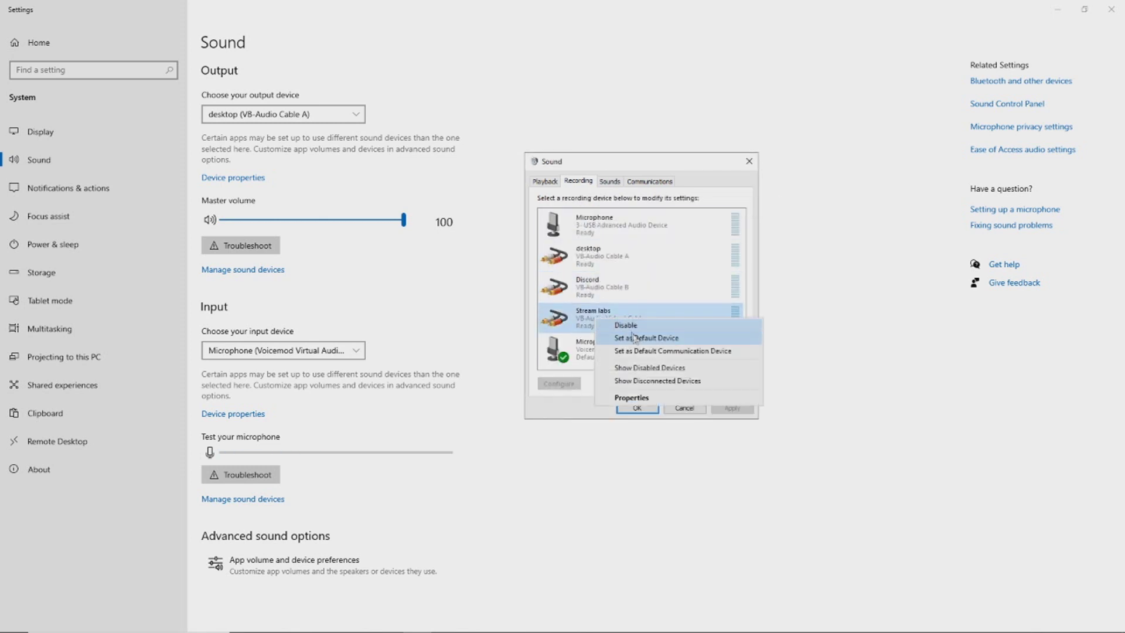
click(637, 398)
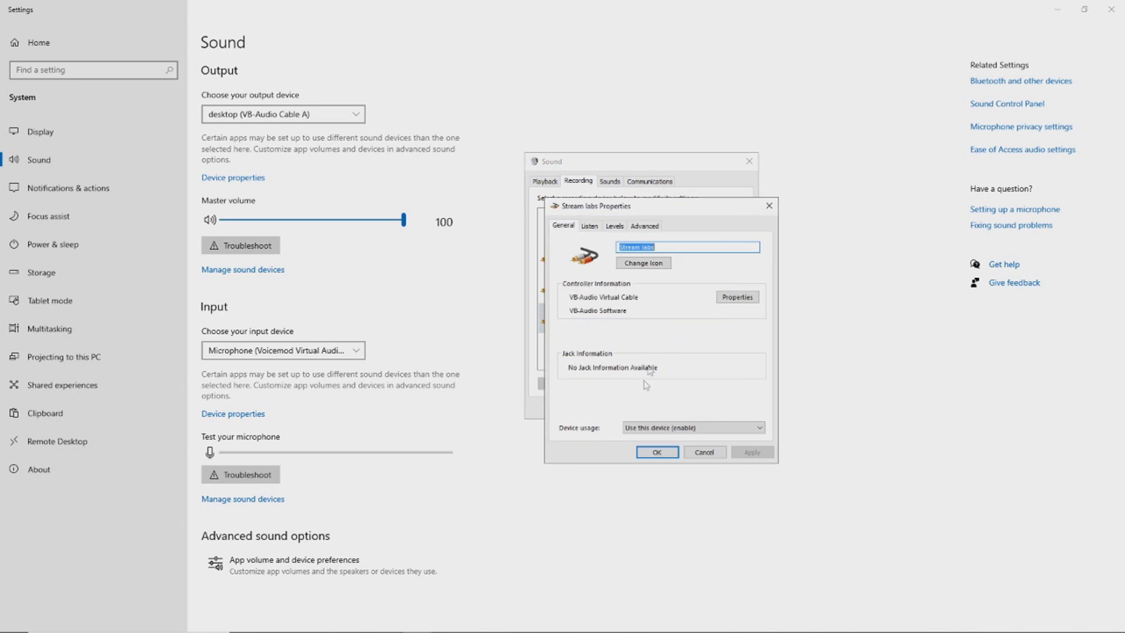
click(589, 226)
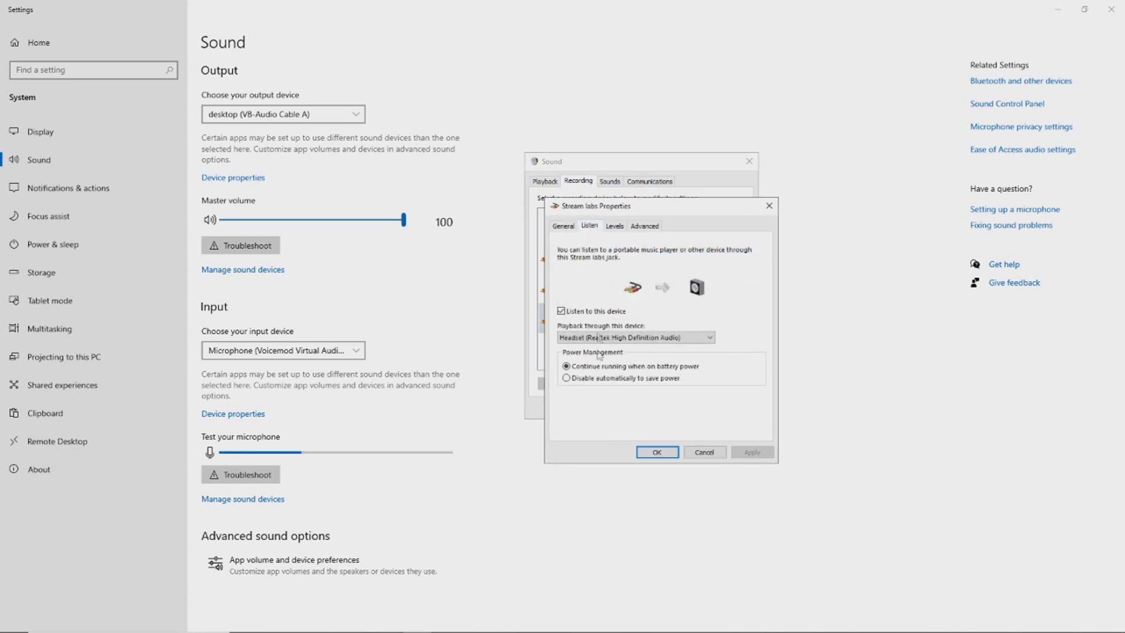
click(769, 205)
click(553, 182)
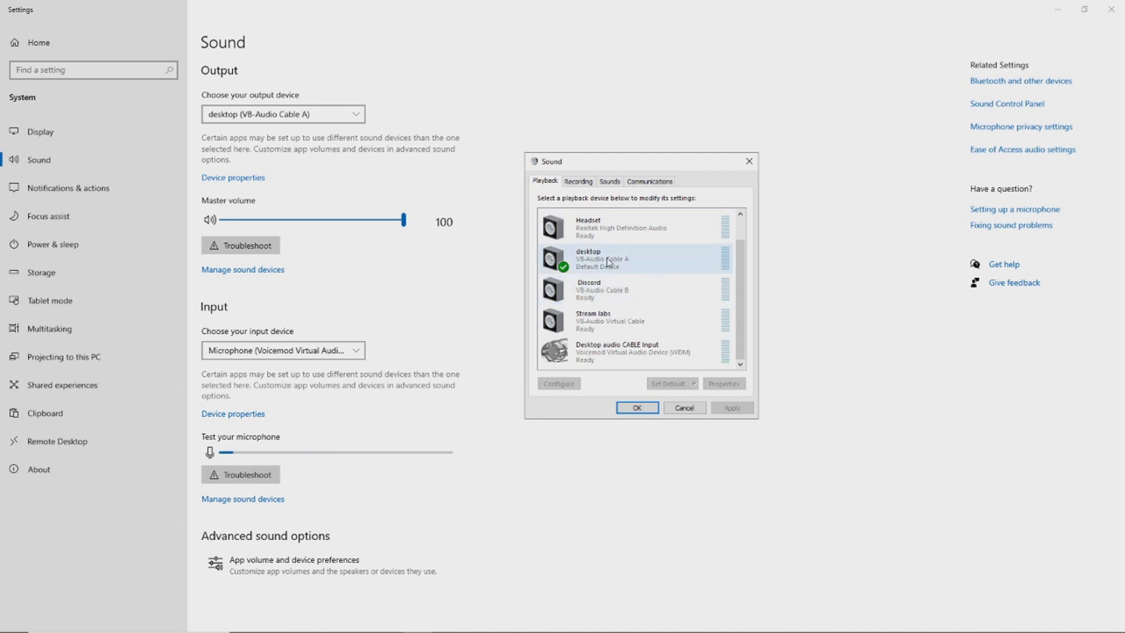
Make Discord the default playback device
click(578, 291)
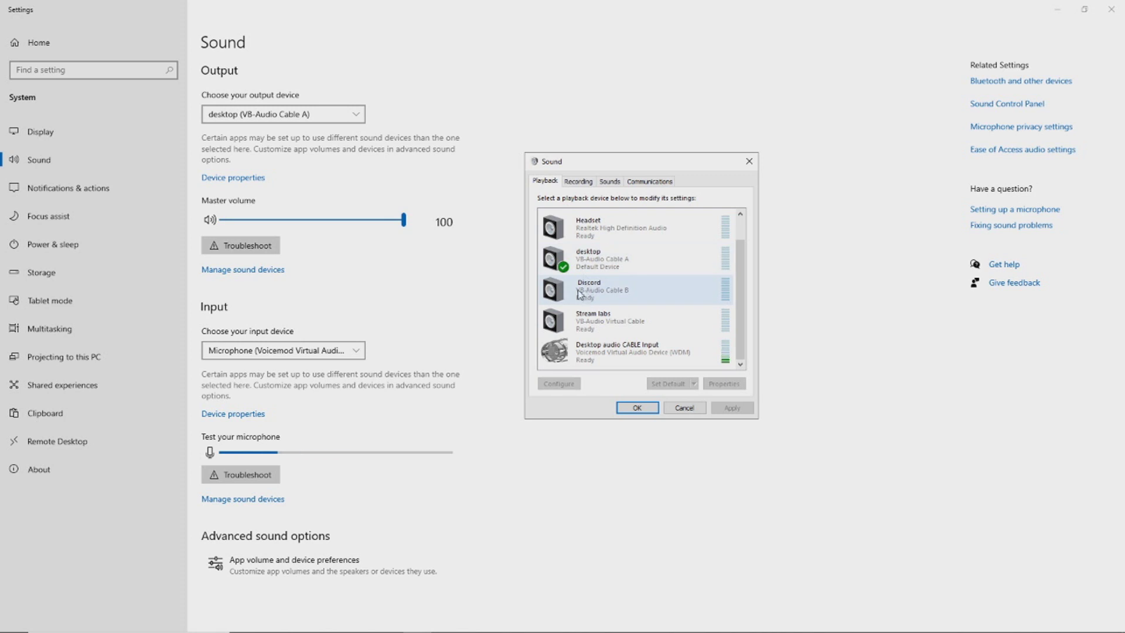
right_click(579, 293)
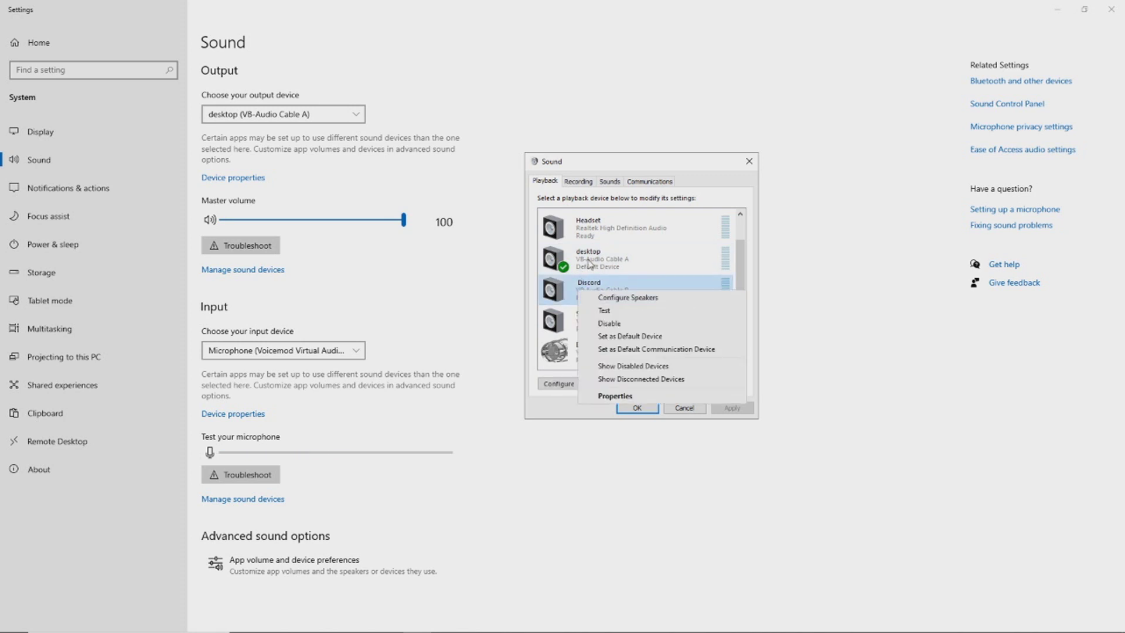
click(626, 341)
right_click(594, 303)
click(630, 338)
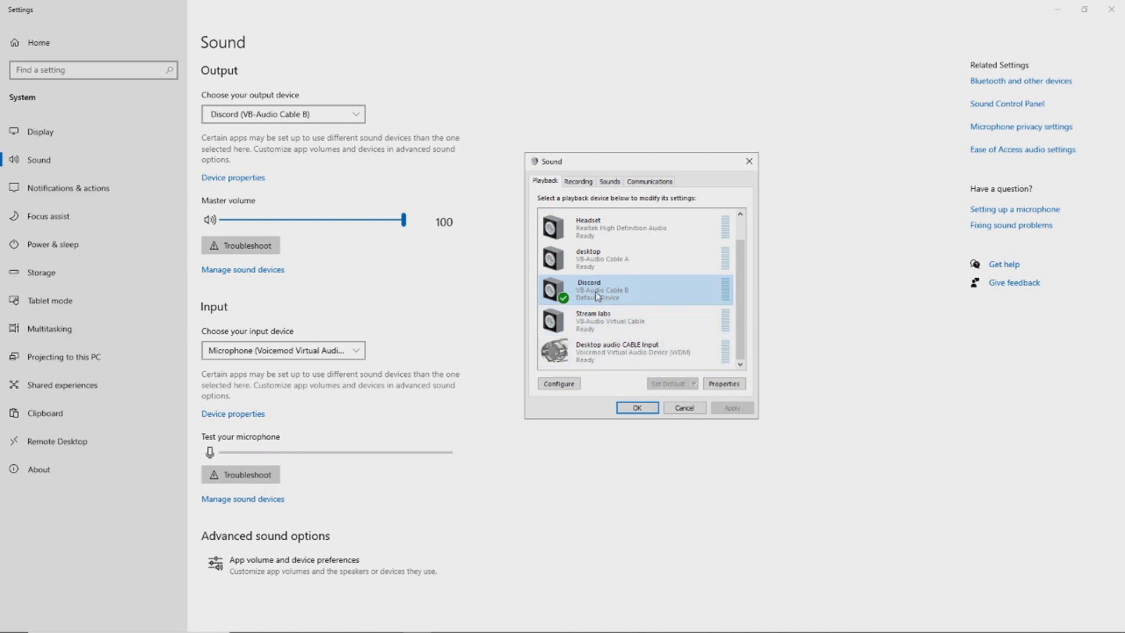
Restore desktop (VB-Audio Cable A) as the default playback device and close the Sound window
right_click(586, 261)
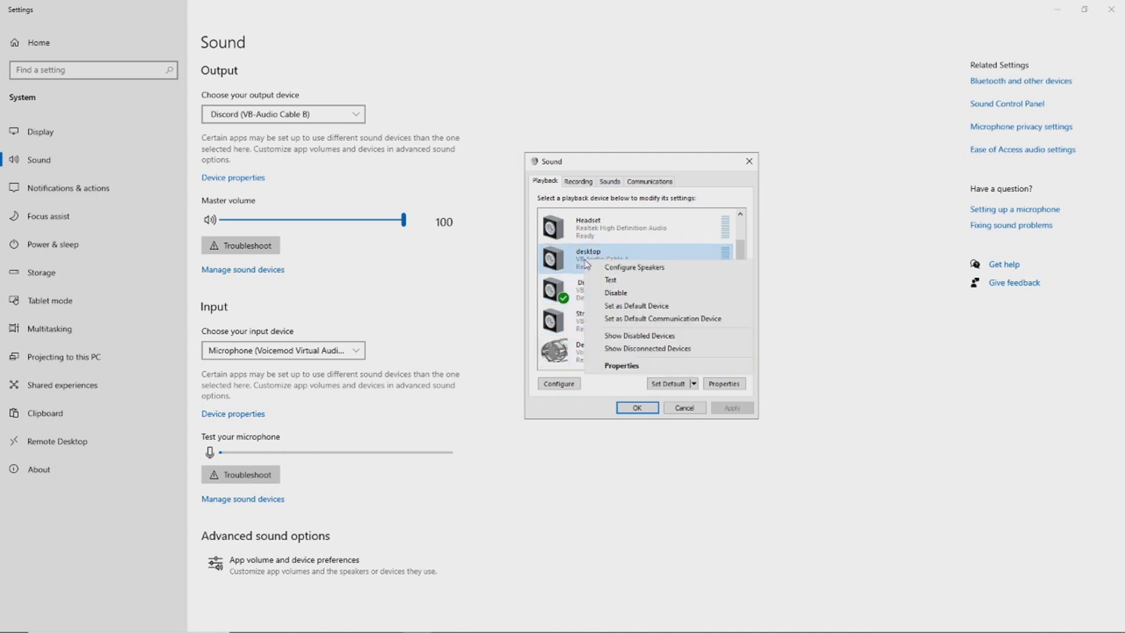
click(634, 306)
right_click(586, 258)
click(637, 319)
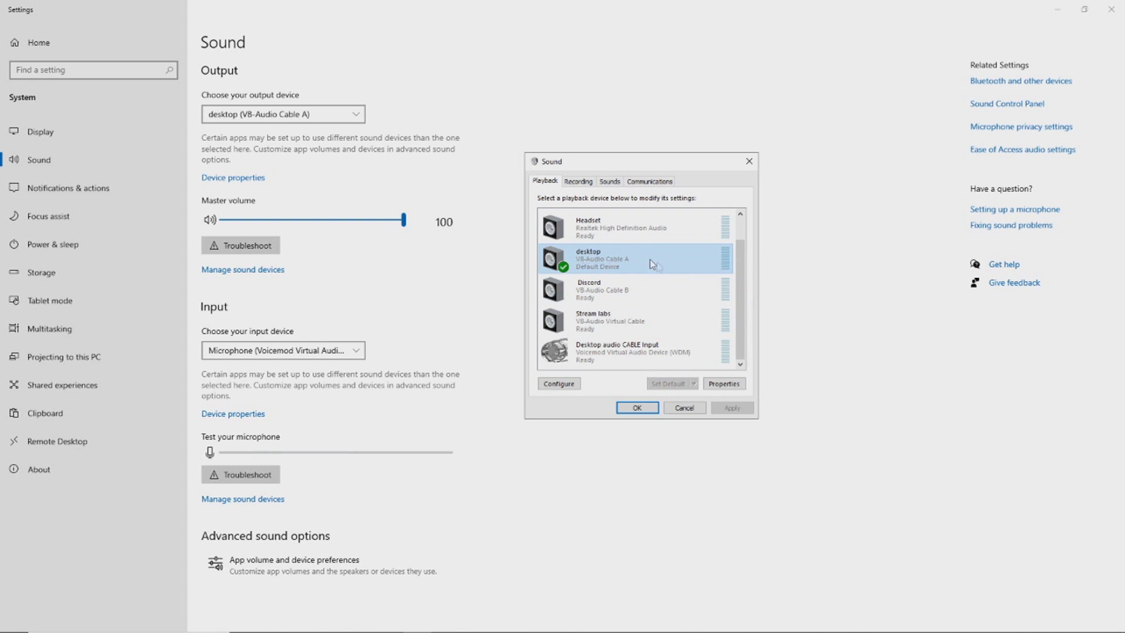
click(748, 164)
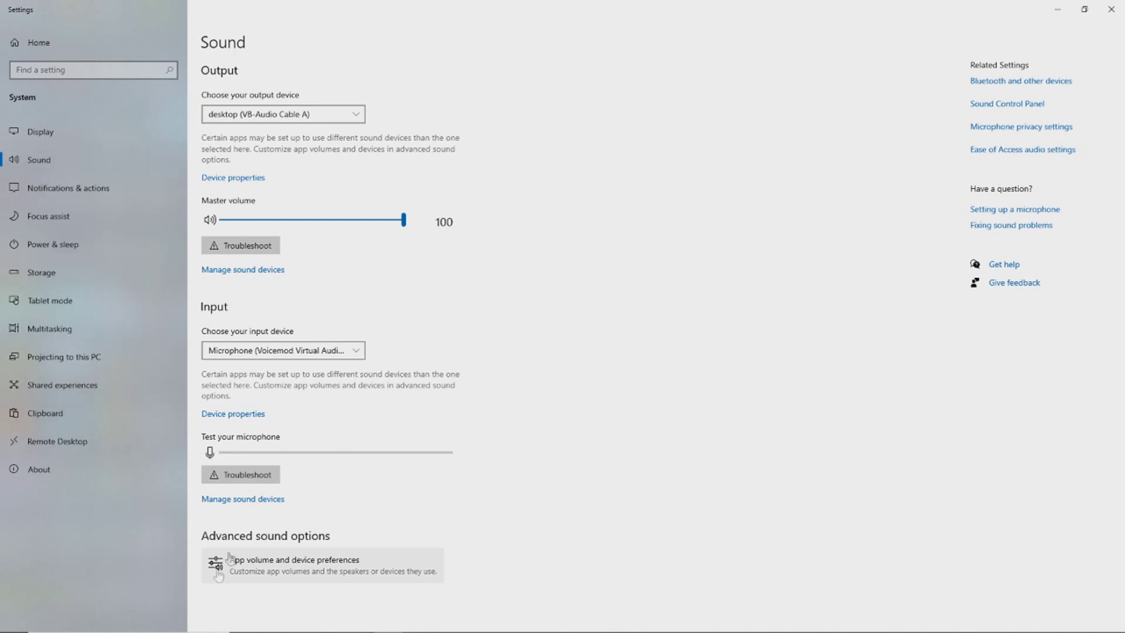
In App volume and device preferences, keep desktop (VB-Audio Cable A) as the master output
click(330, 569)
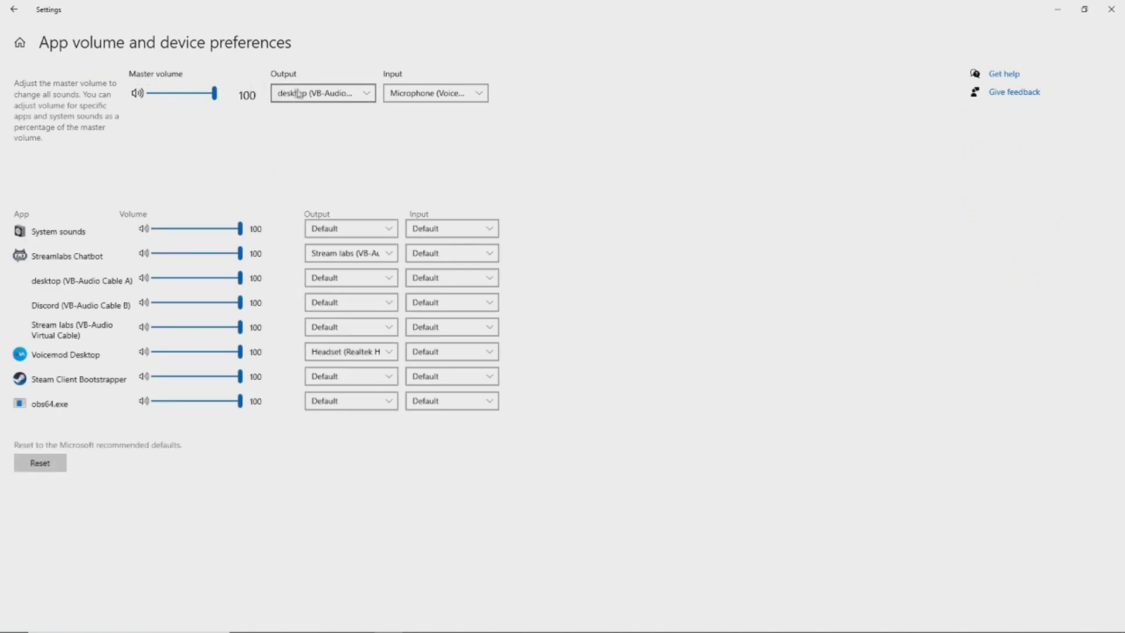
click(326, 93)
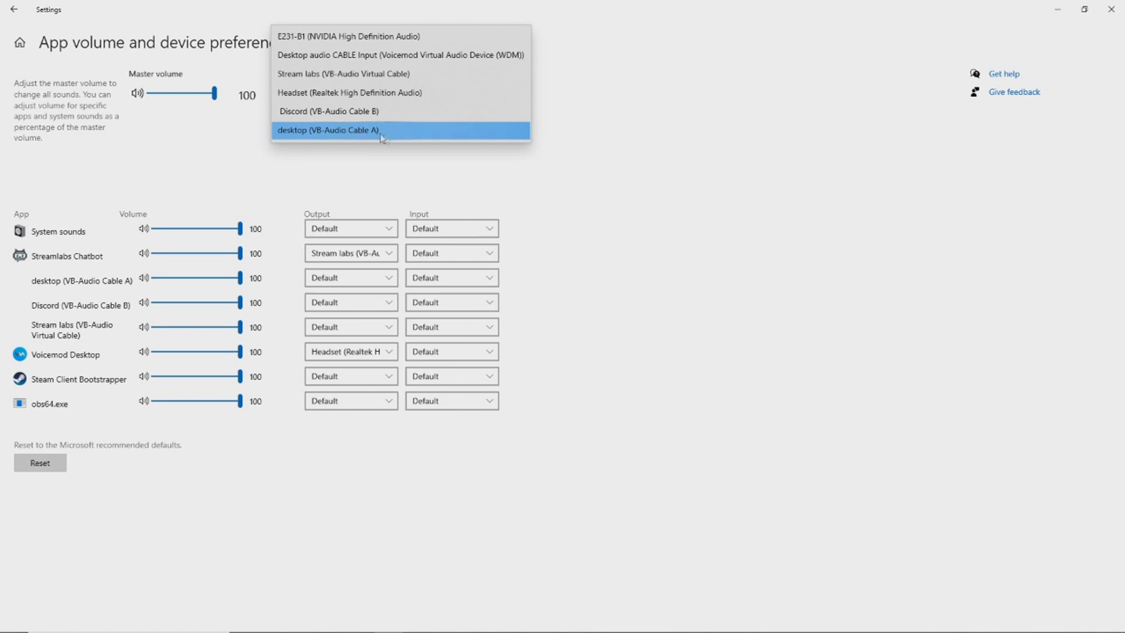
click(337, 132)
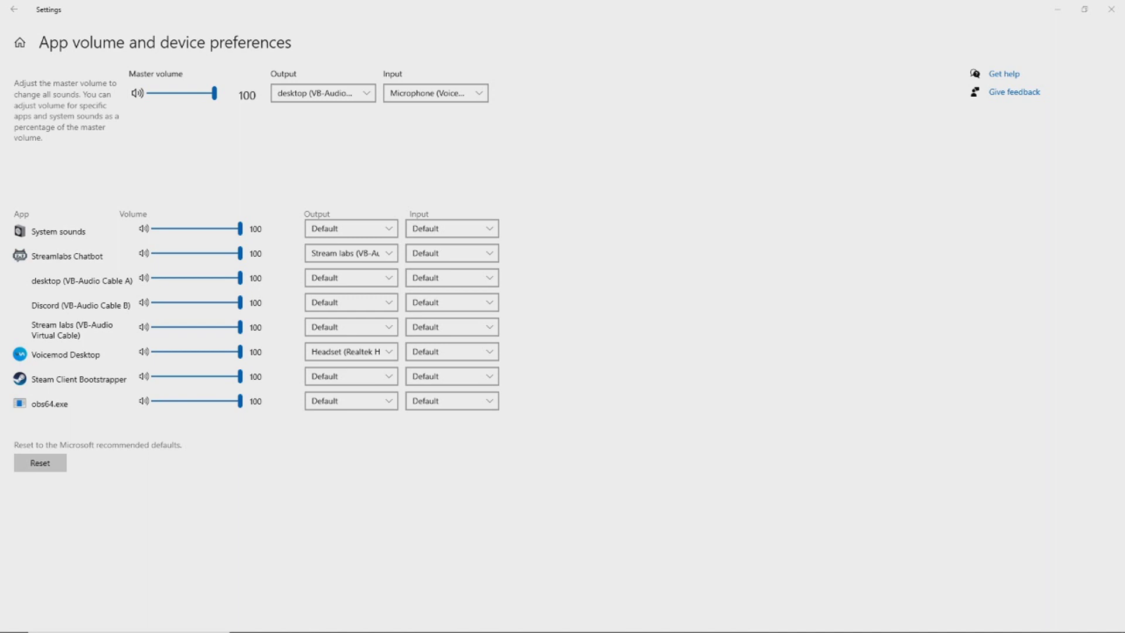
Set Discord's voice Output Device to Discord (VB-Audio Cable B)
drag(0, 82, 962, 94)
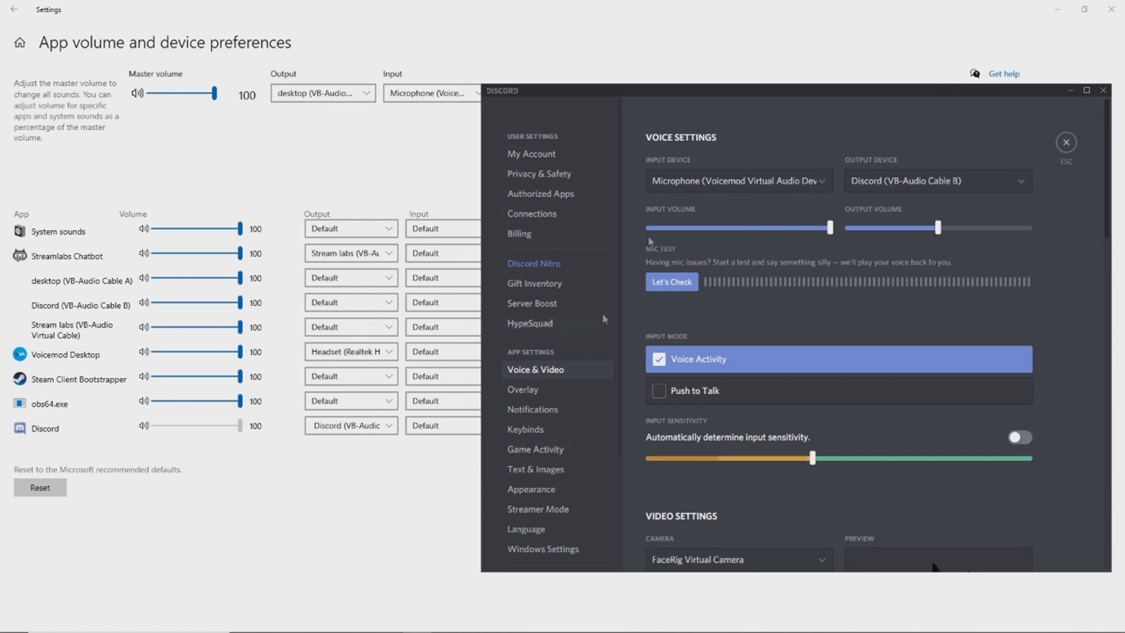
click(879, 180)
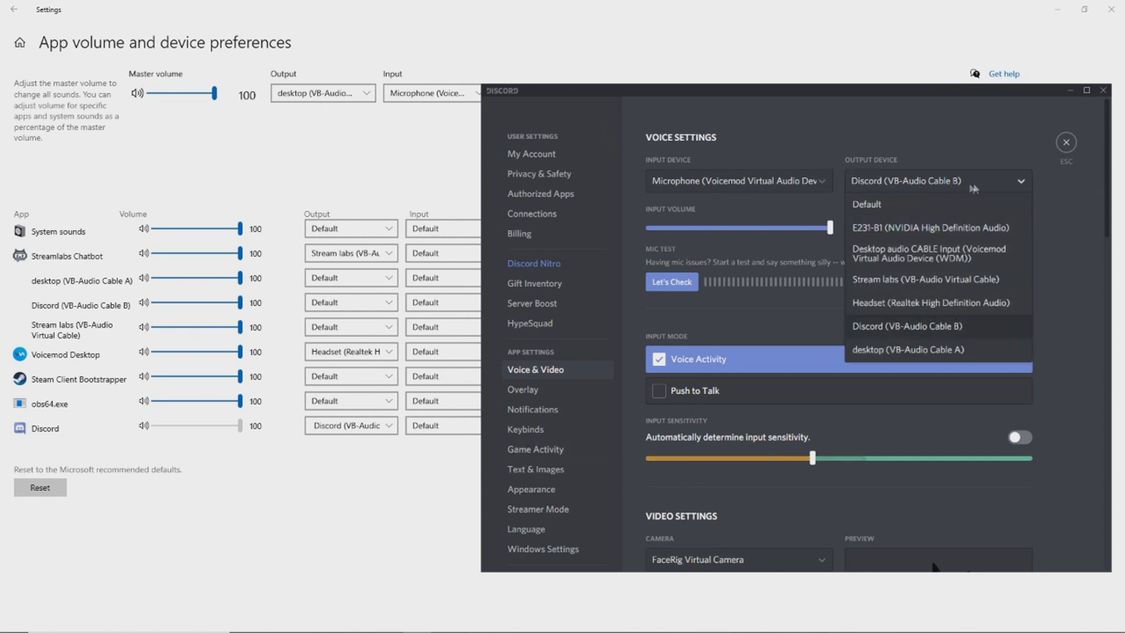
click(941, 327)
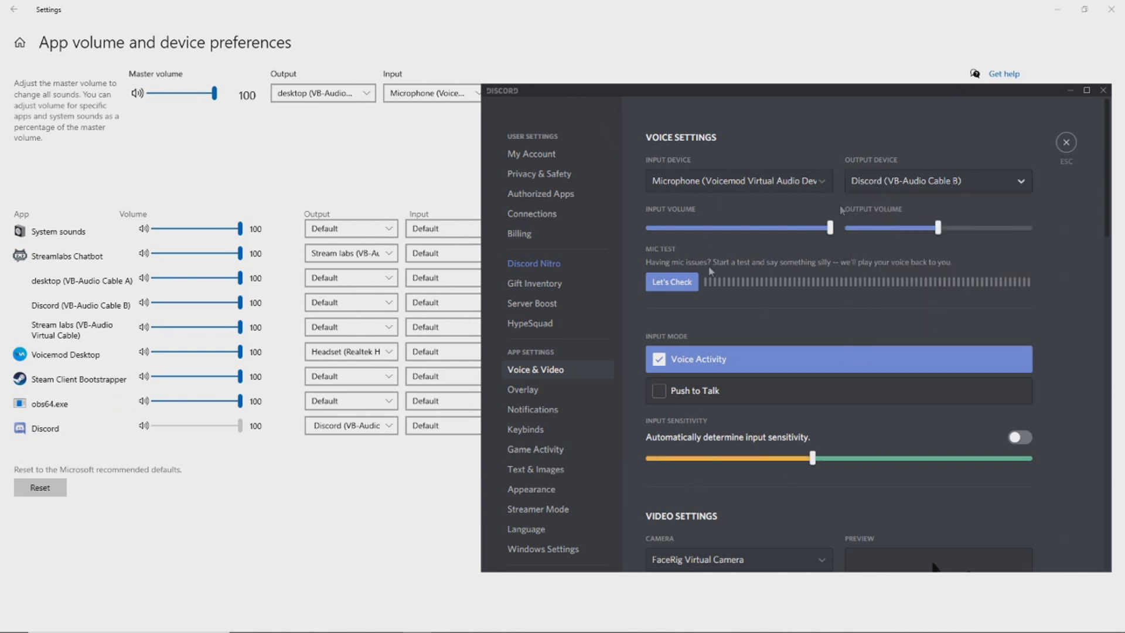
Confirm Discord's row in App volume preferences uses the Discord cable, then dismiss Discord's settings
click(241, 461)
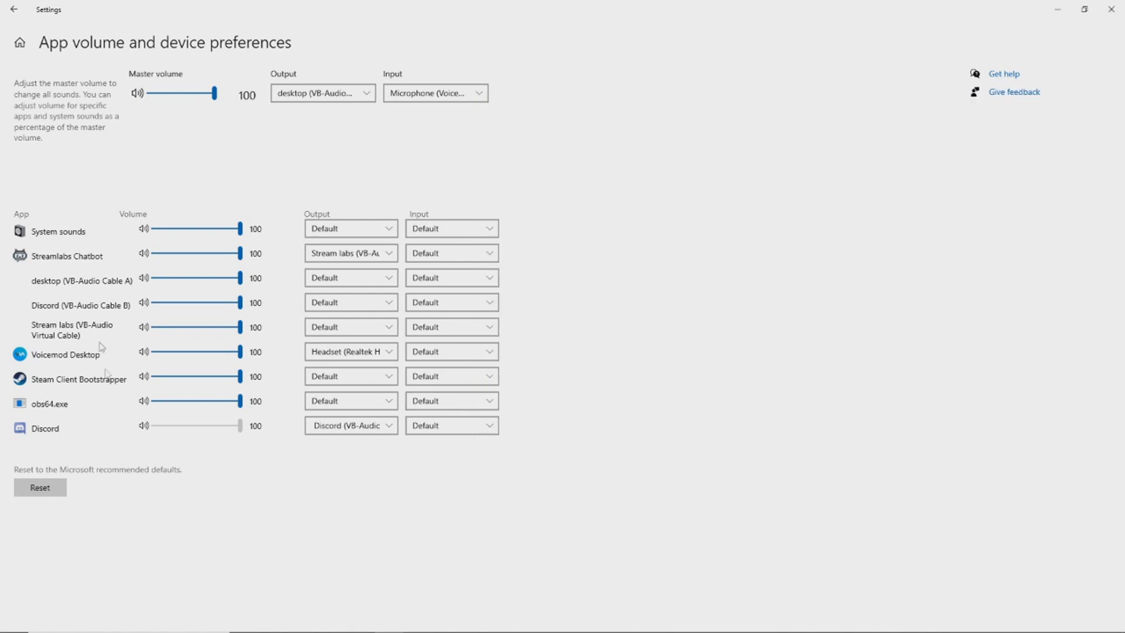
click(360, 433)
click(393, 429)
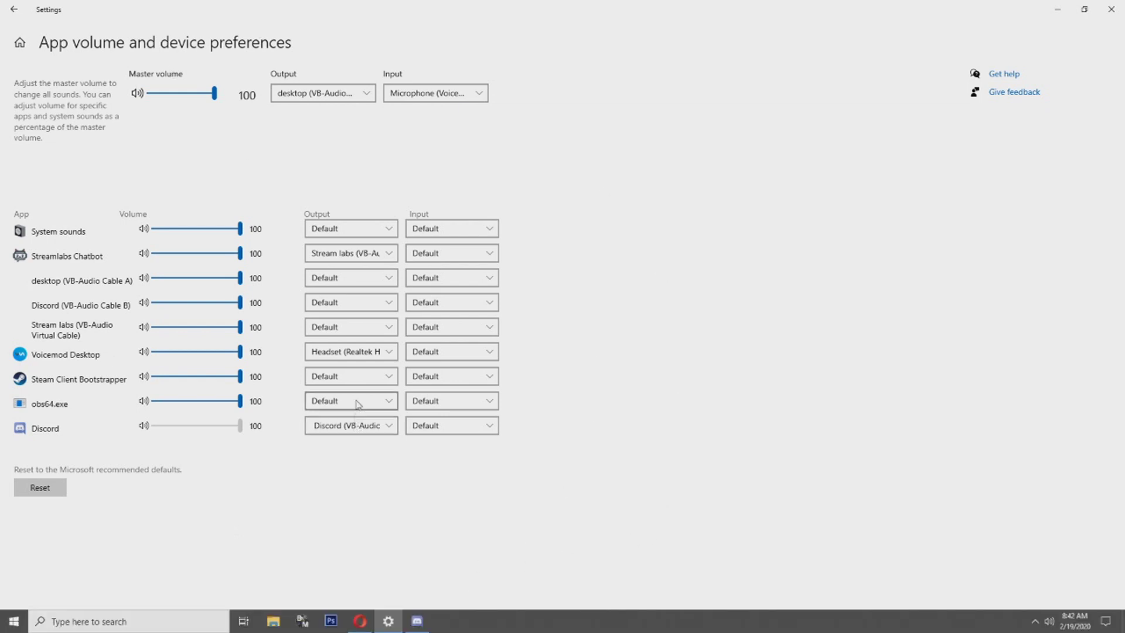
click(430, 626)
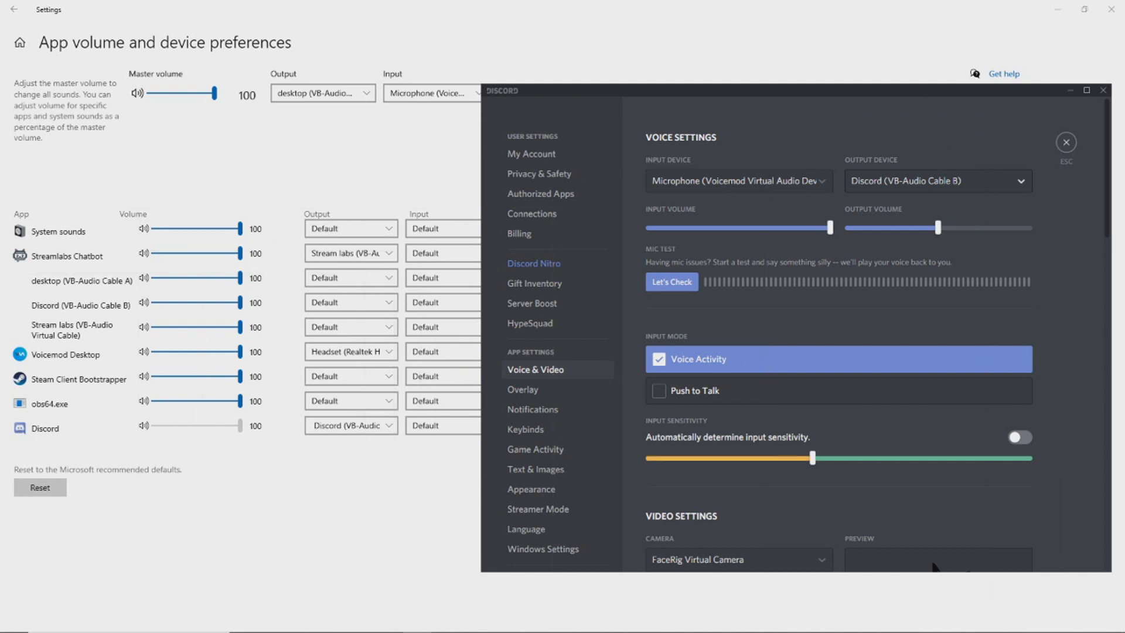
key(alt+Tab)
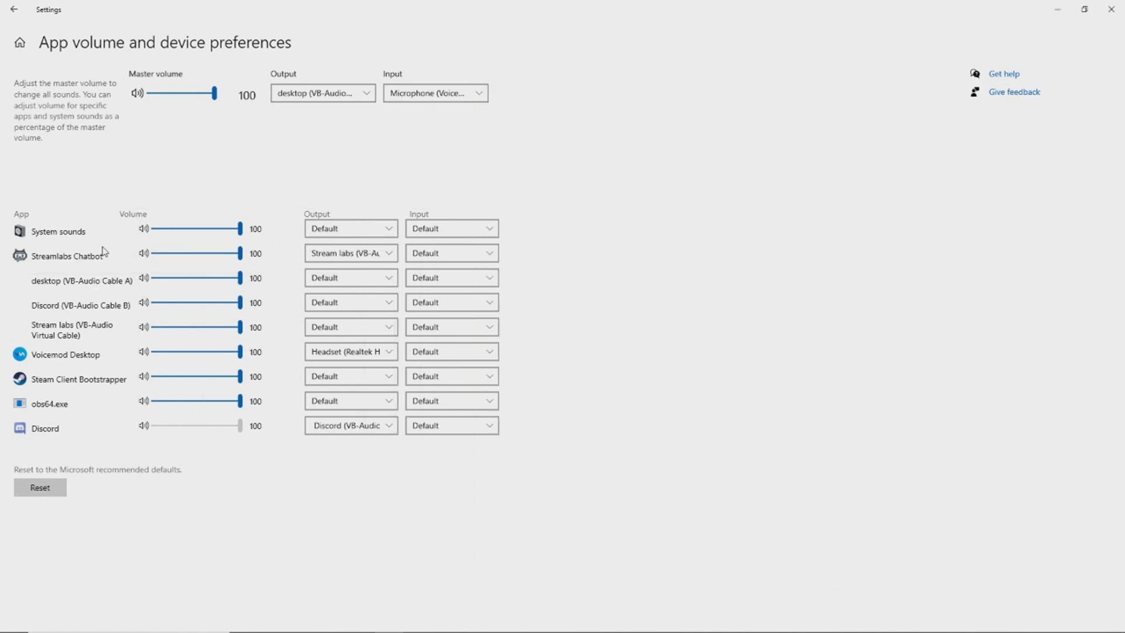
Set Streamlabs Chatbot's Audio Device to Stream labs (VB-Audio Virtual Cable)
mouse_move(451, 69)
mouse_down()
mouse_move(495, 83)
mouse_move(842, 13)
mouse_up()
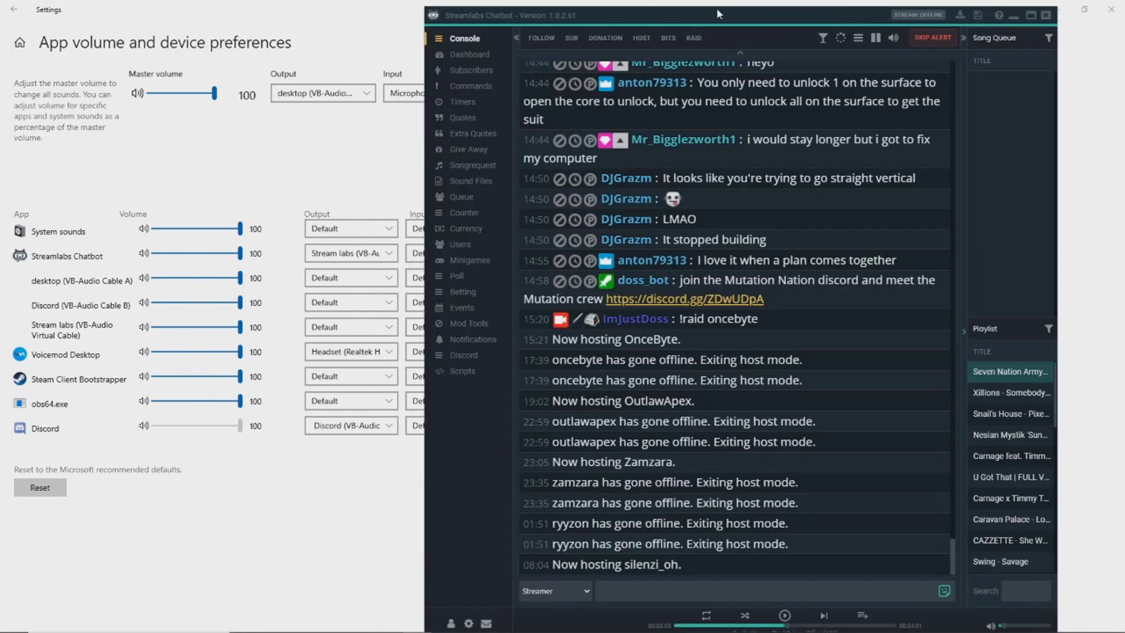
drag(716, 10, 721, 6)
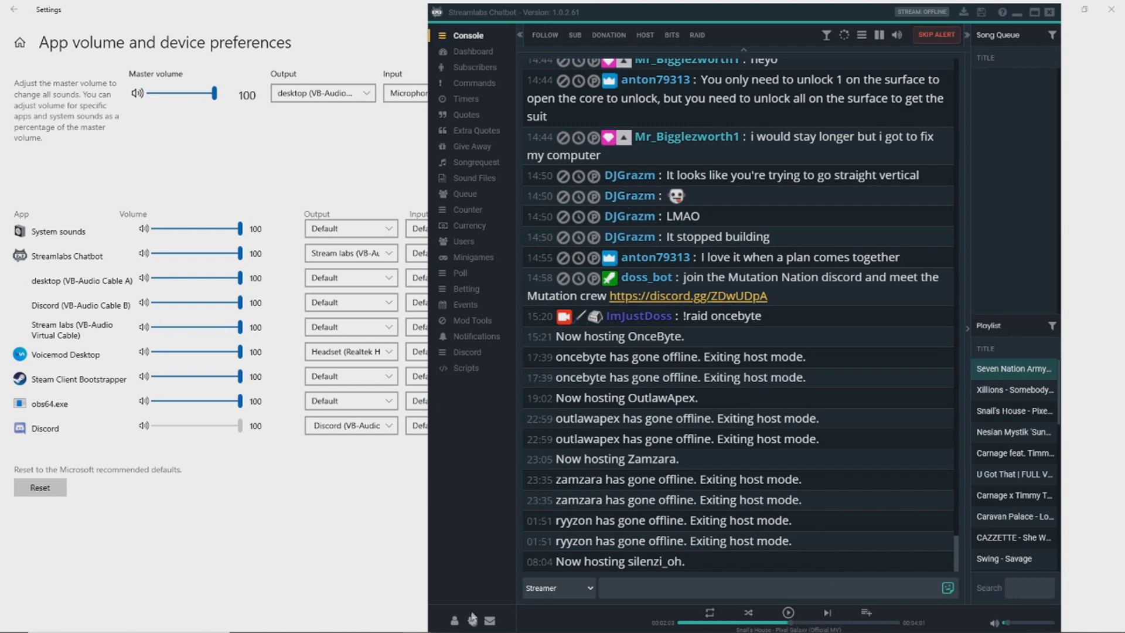
click(473, 620)
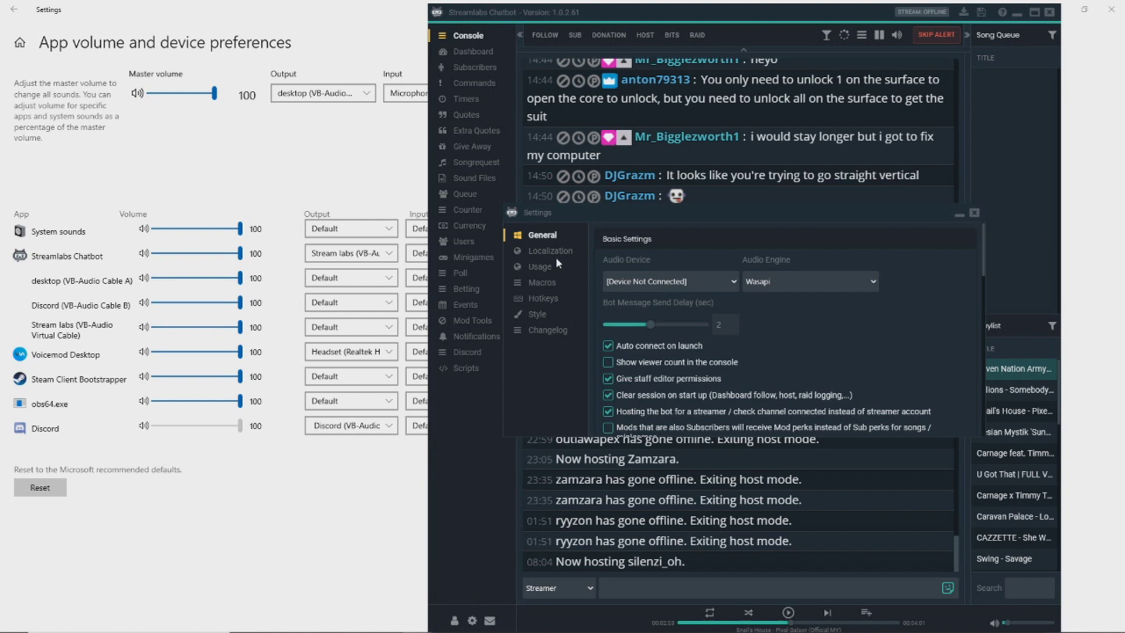
click(666, 283)
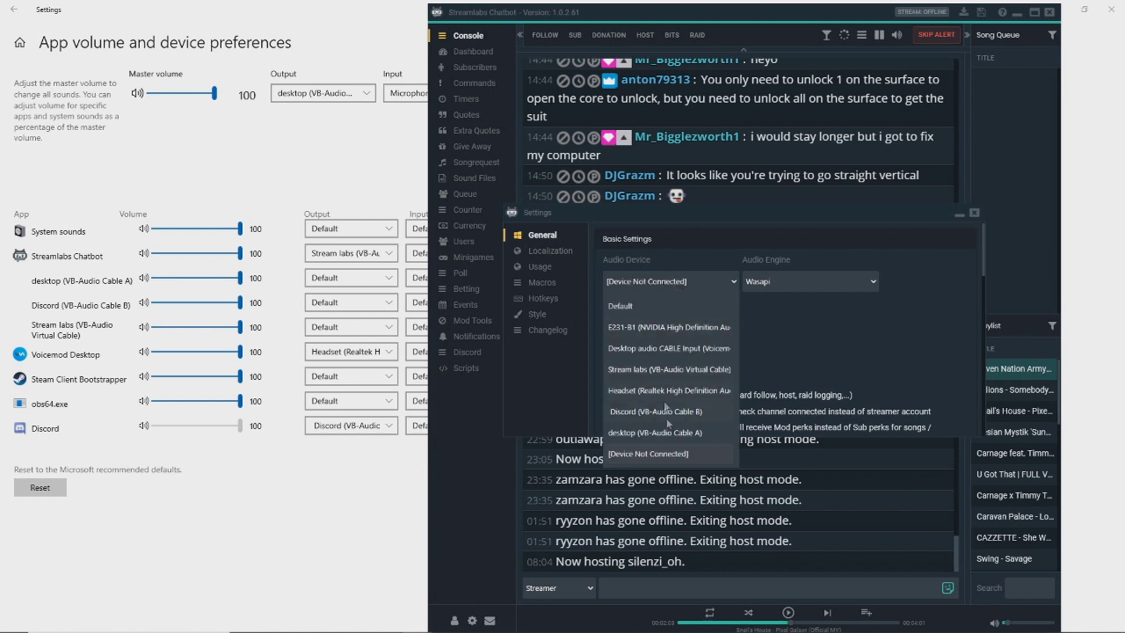
click(648, 370)
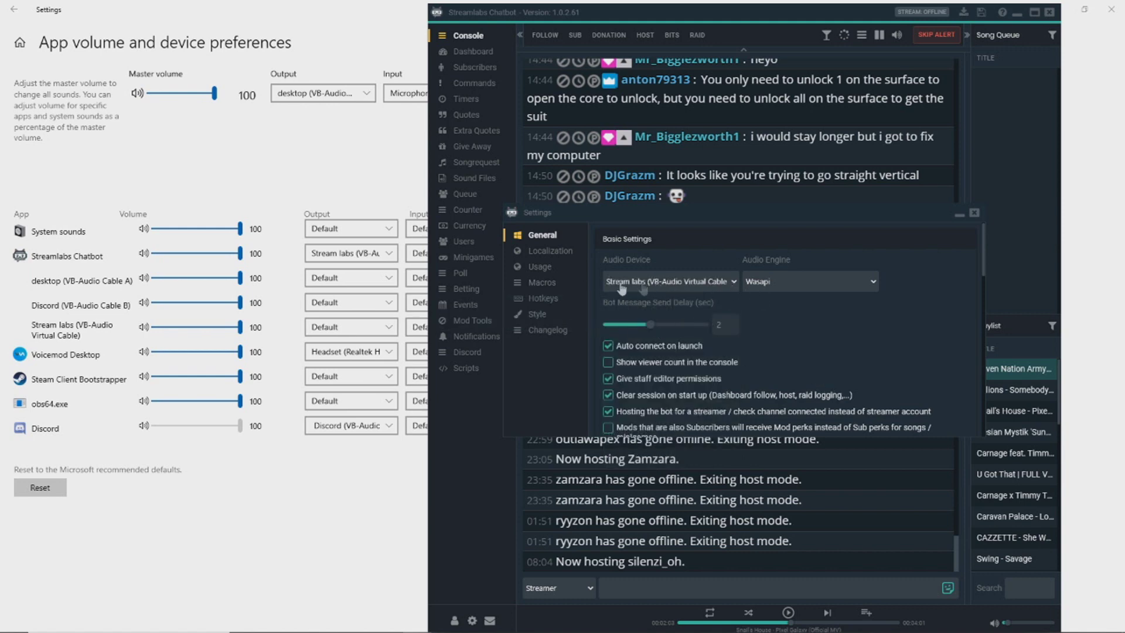
Minimize the chatbot's main window and close its Settings dialog
mouse_move(633, 287)
click(347, 145)
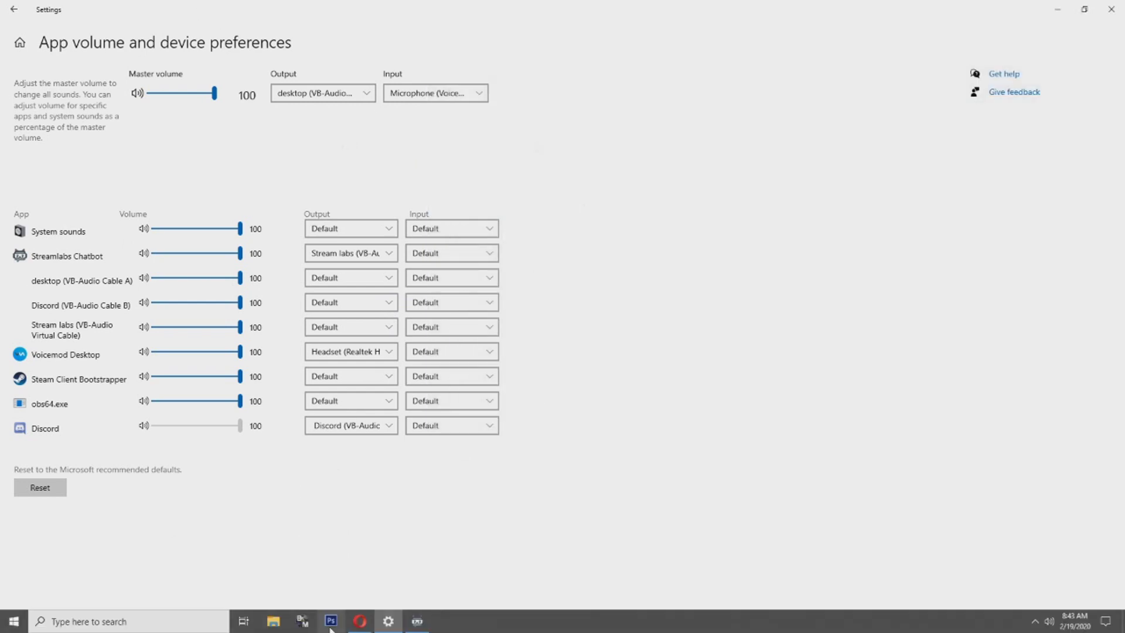
click(417, 621)
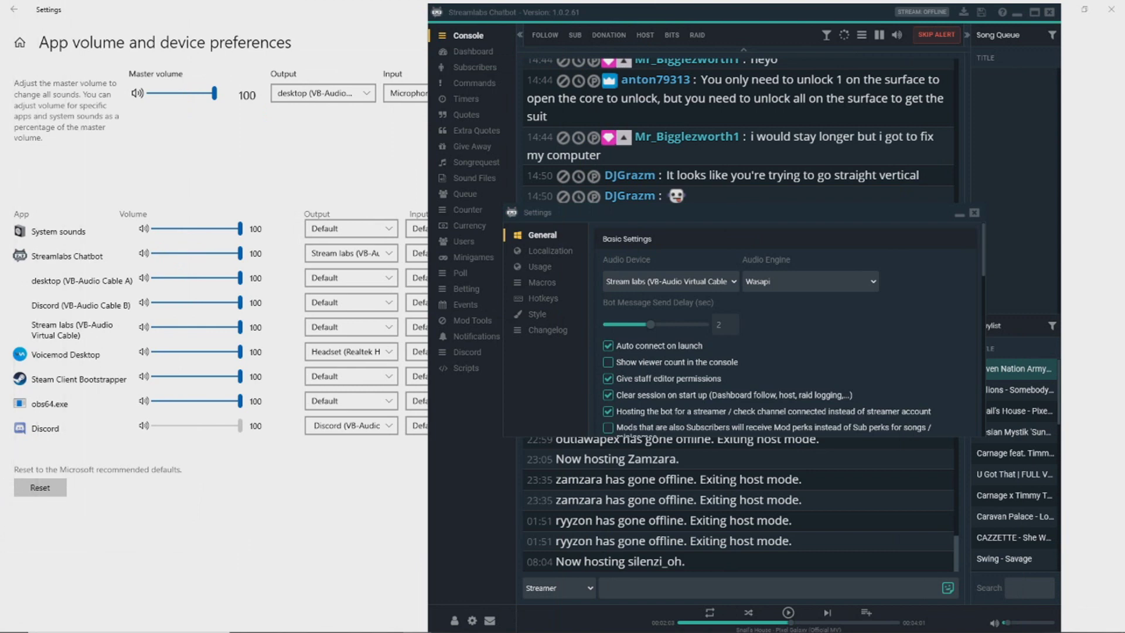
click(172, 54)
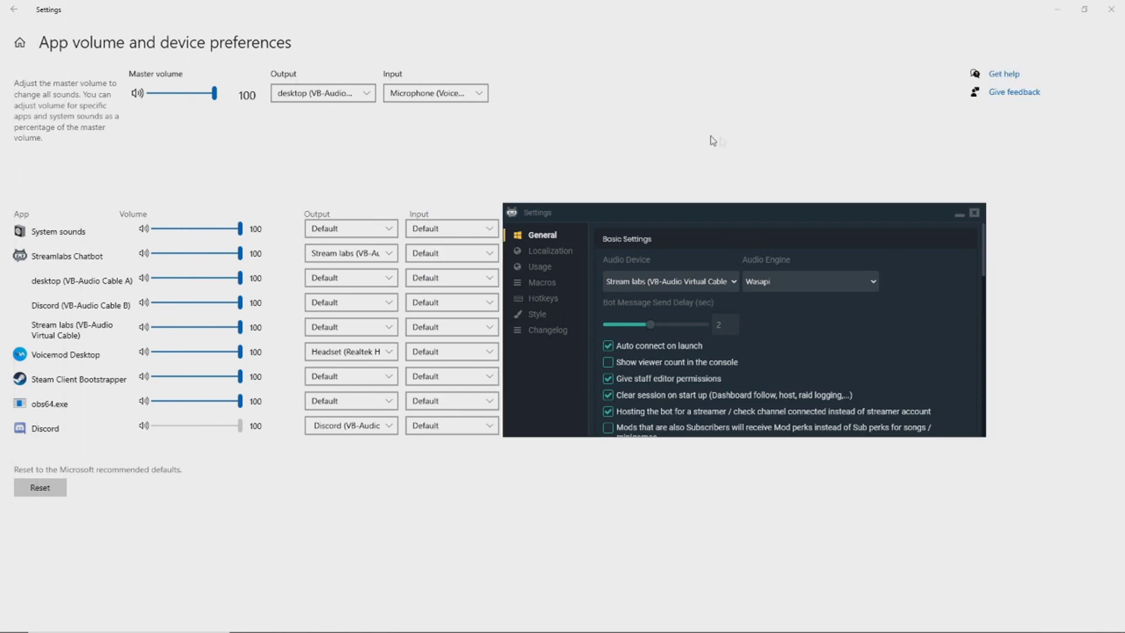
click(973, 213)
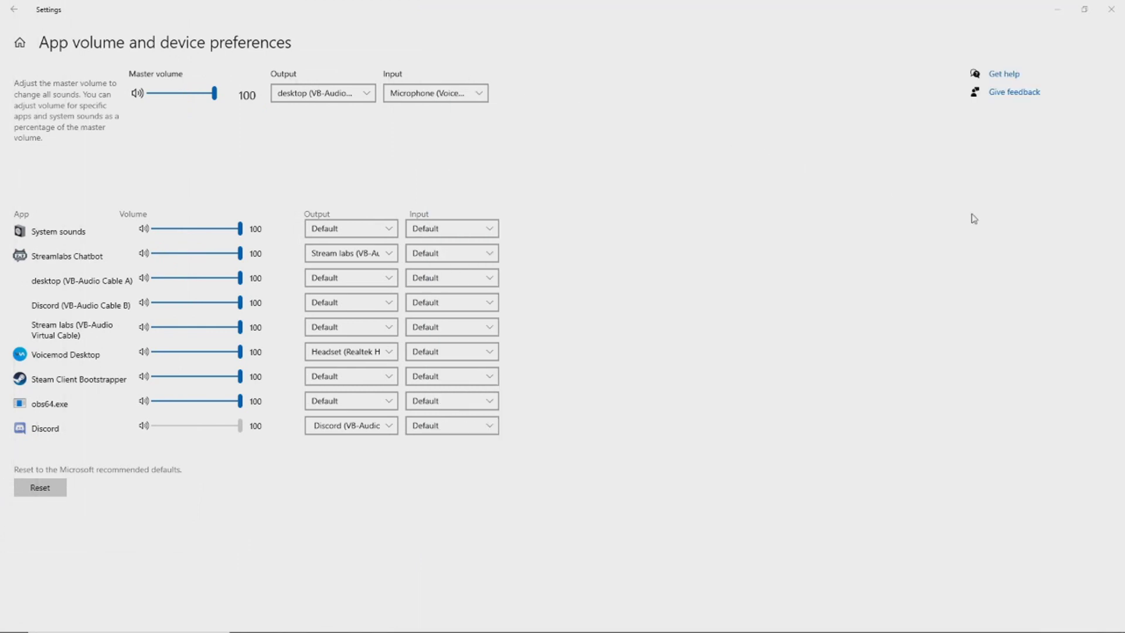
Route Streamlabs Chatbot's output to Stream labs (VB-Audio Virtual Cable) and close Windows Settings
click(352, 258)
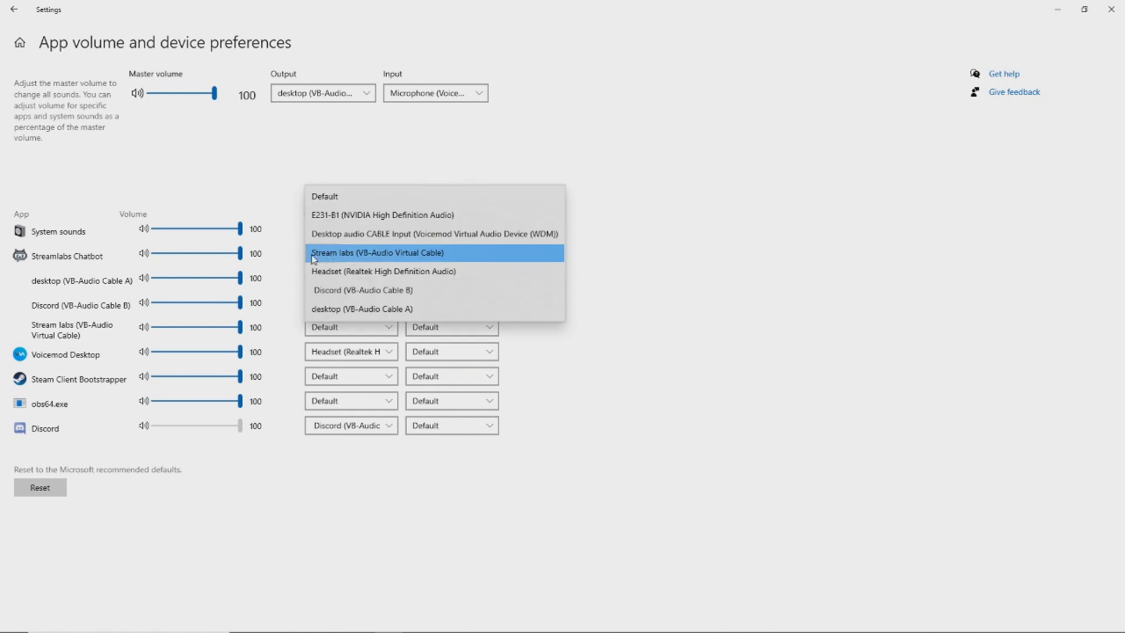
click(393, 255)
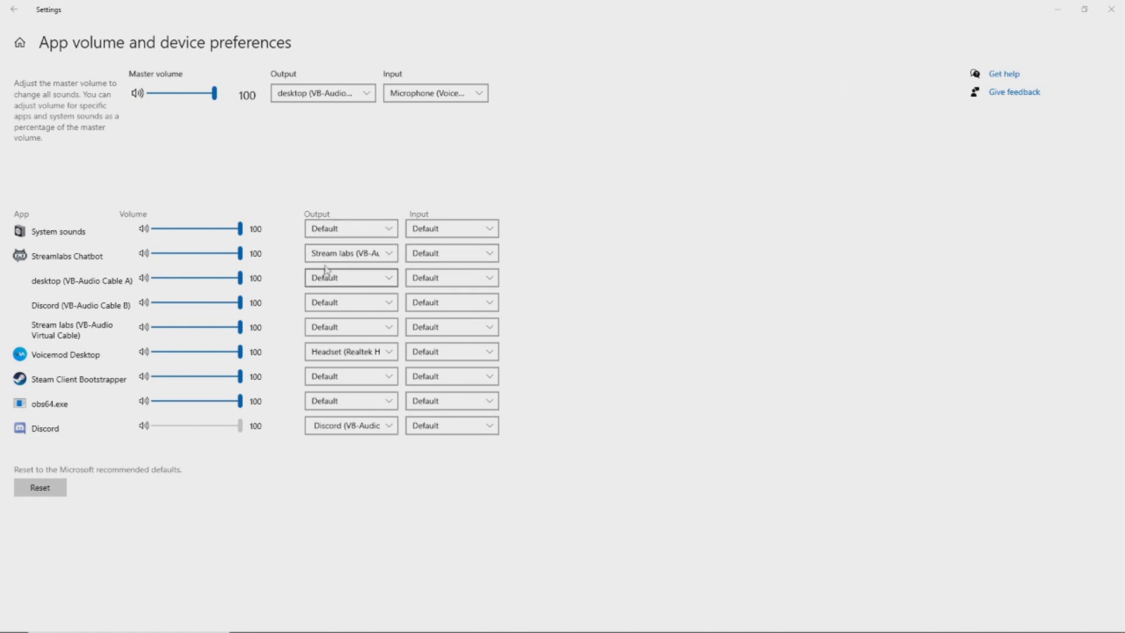
click(1110, 10)
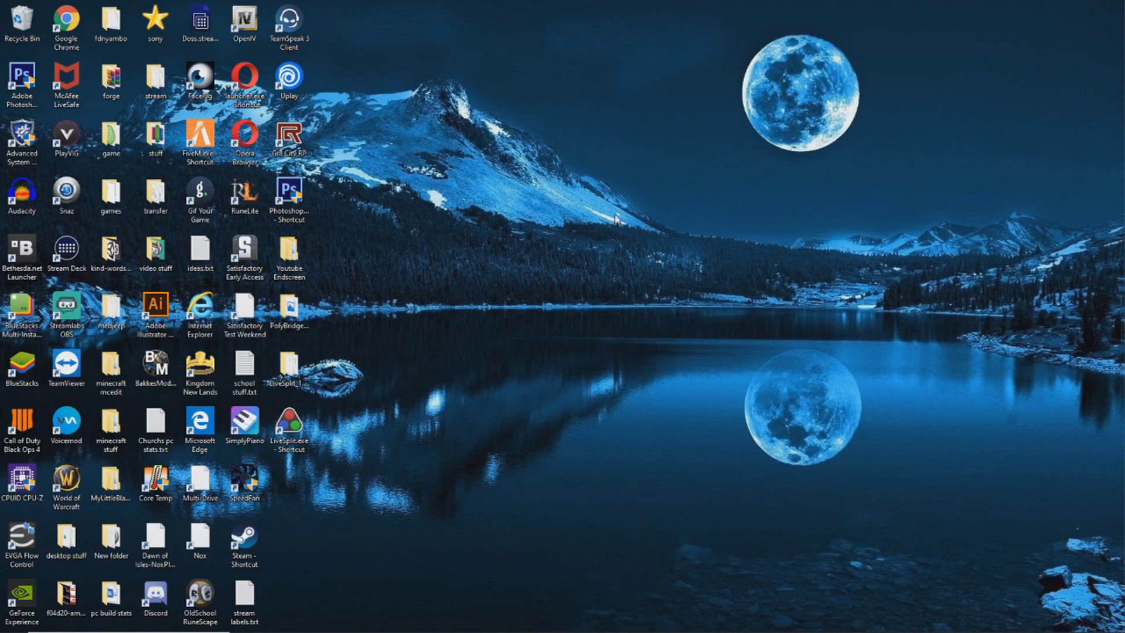
Bring Streamlabs OBS forward, review its Microphone, desktop, Stream labs and Discord mixer sources, and open Settings
key(alt+Tab)
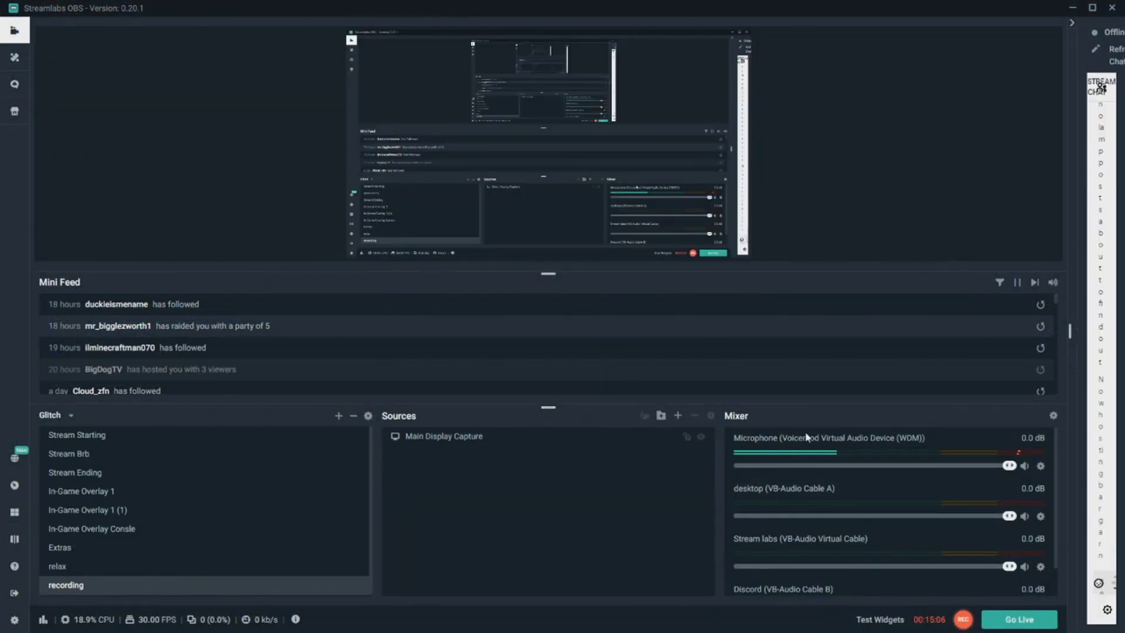
scroll(812, 561, down, 1)
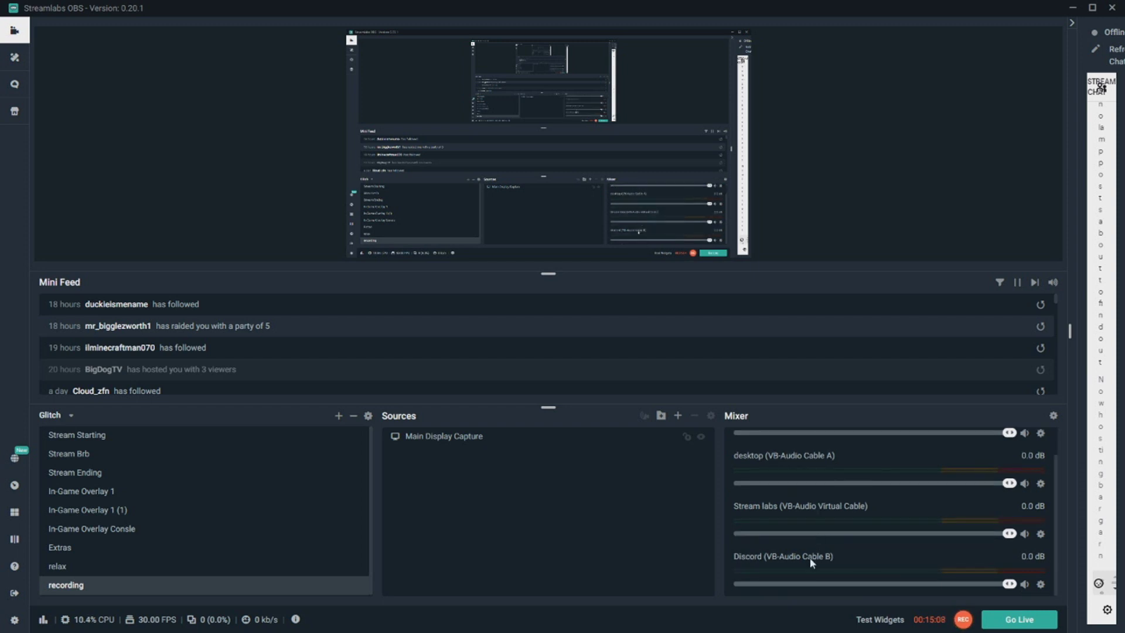
scroll(835, 498, up, 1)
scroll(847, 548, down, 1)
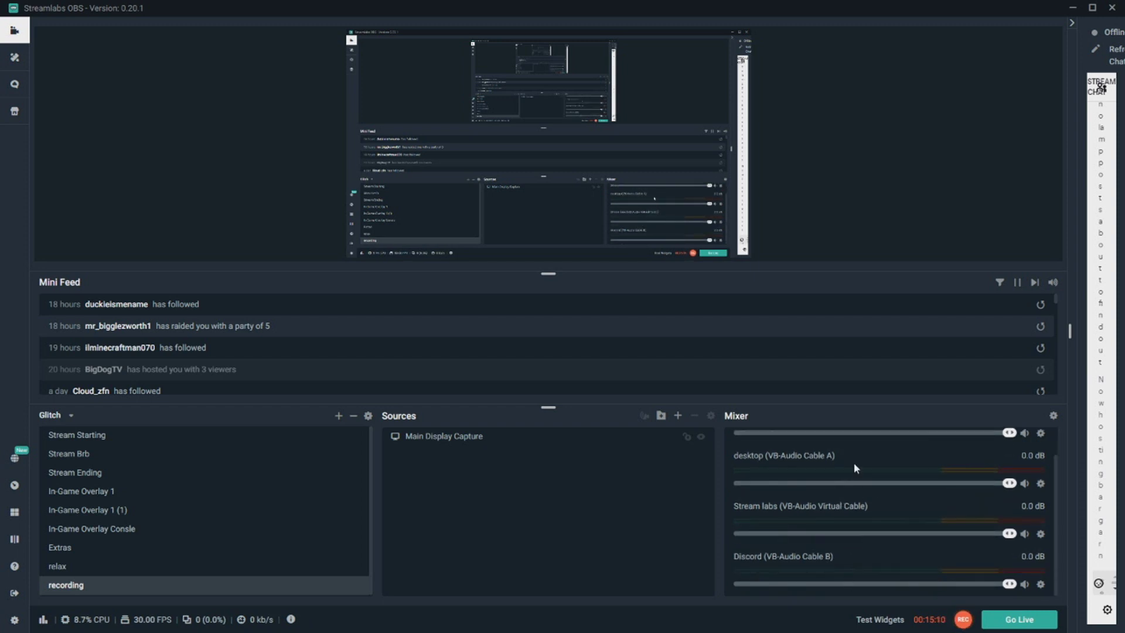
scroll(864, 542, up, 1)
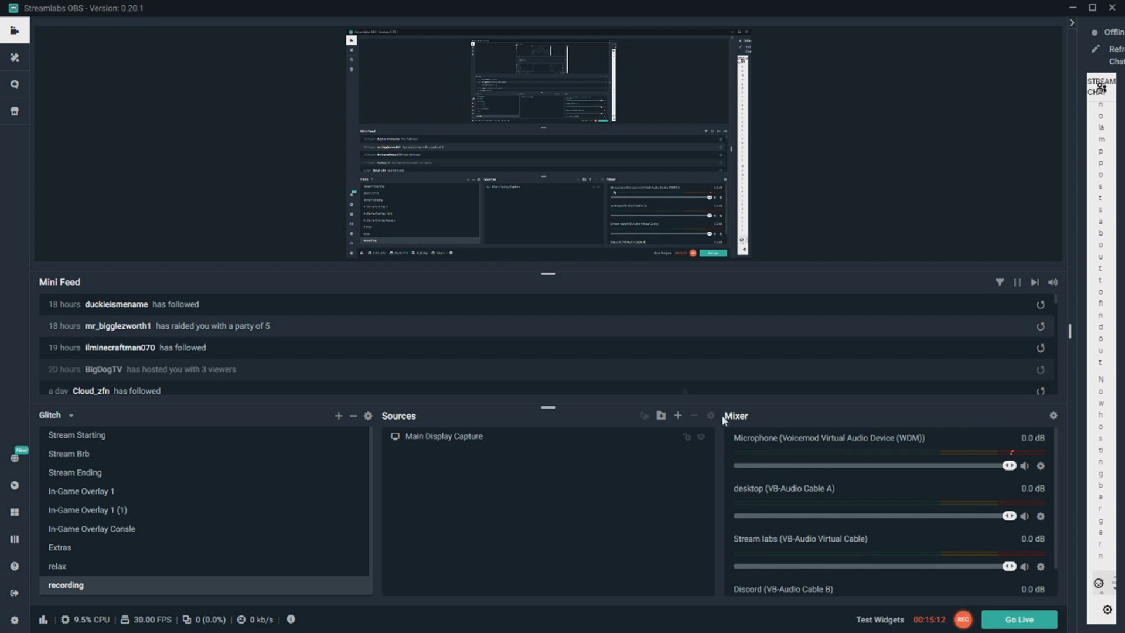
click(15, 619)
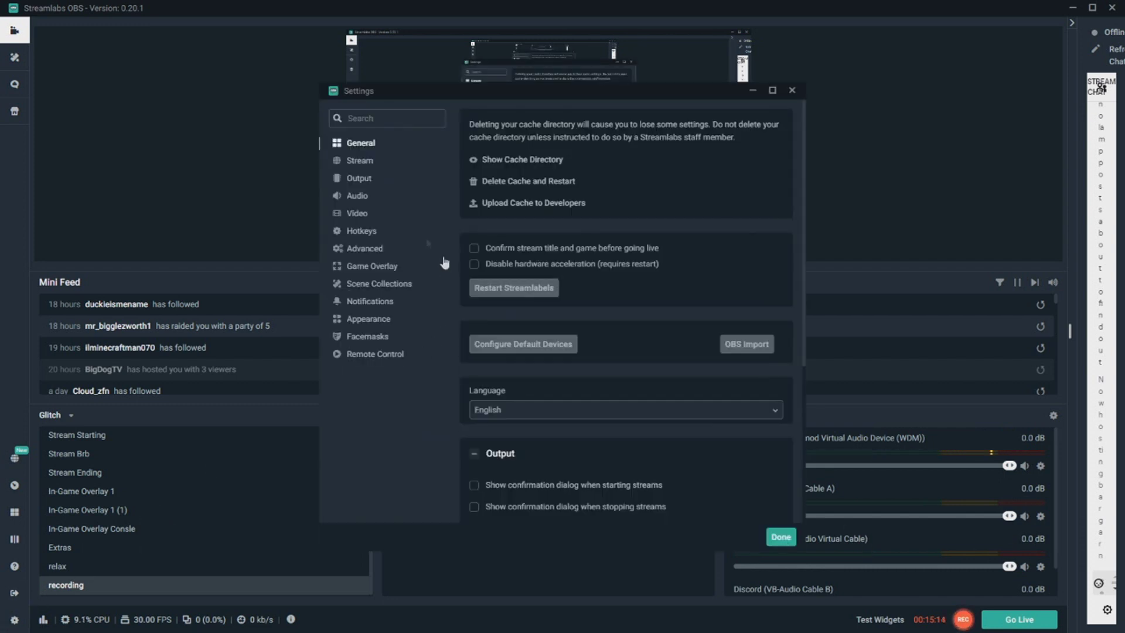
In the Audio settings, leave Mic/Auxiliary Device 3 on Disabled
click(361, 200)
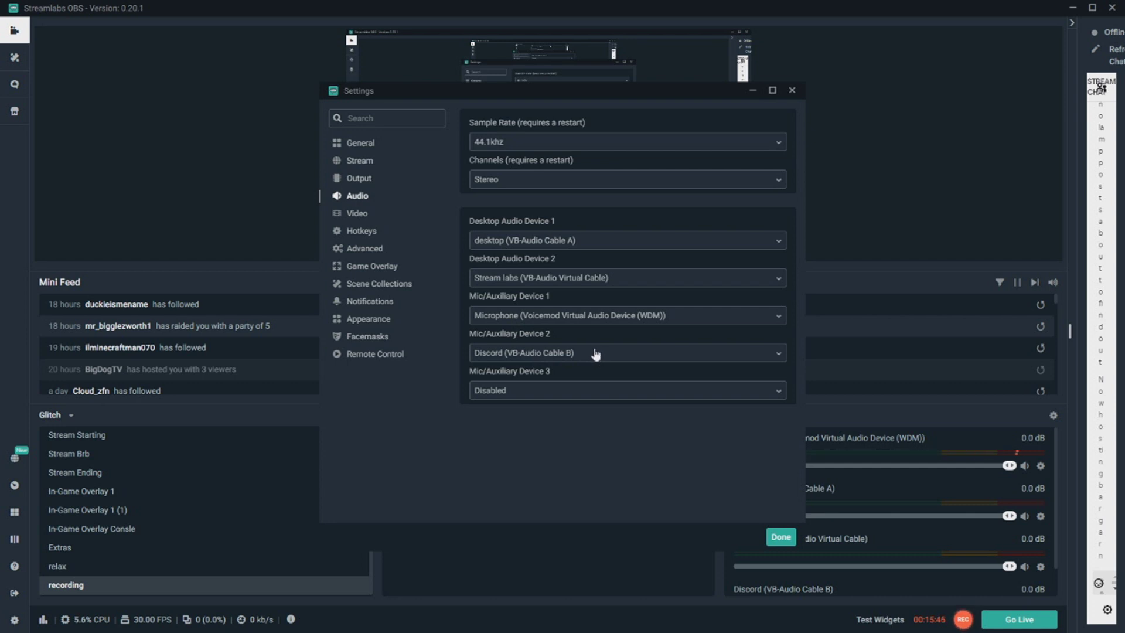
click(540, 397)
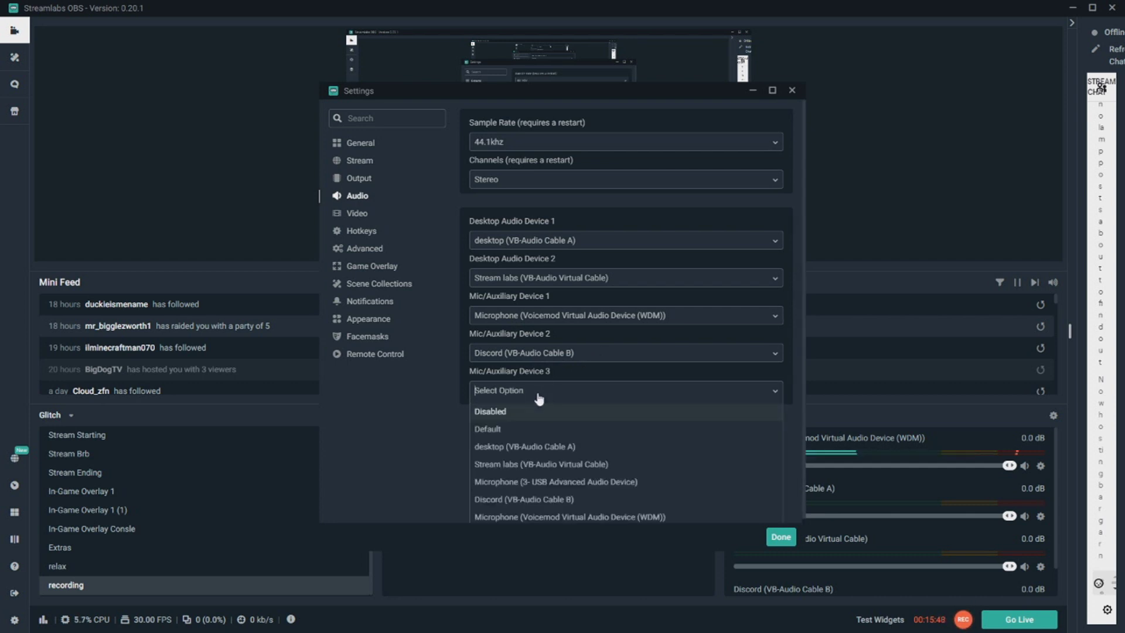
scroll(529, 407, down, 1)
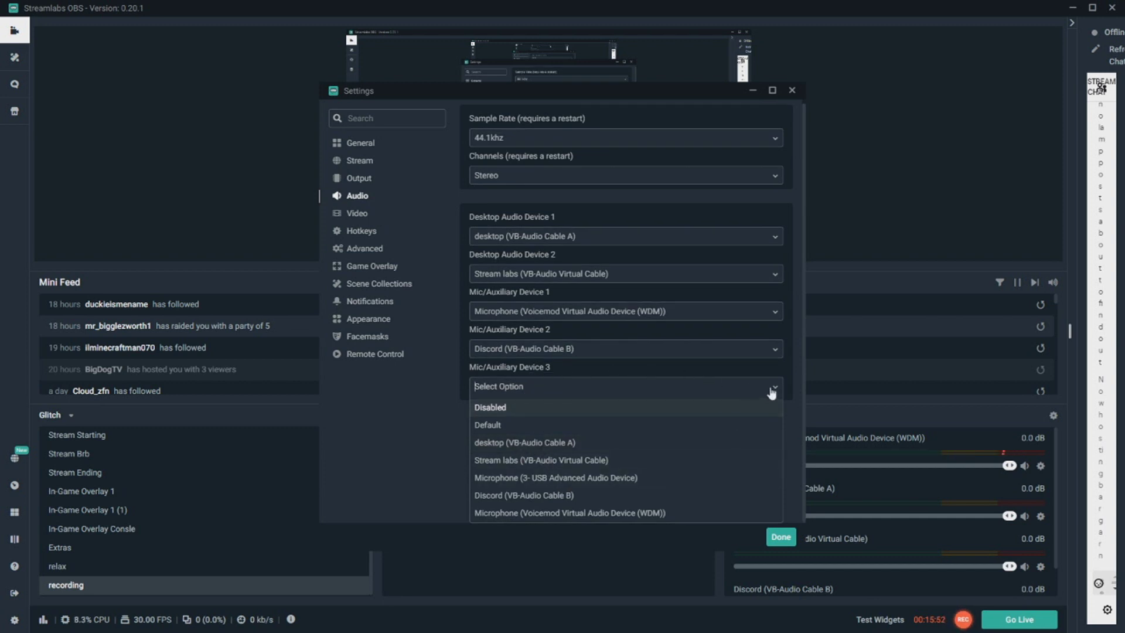
click(755, 406)
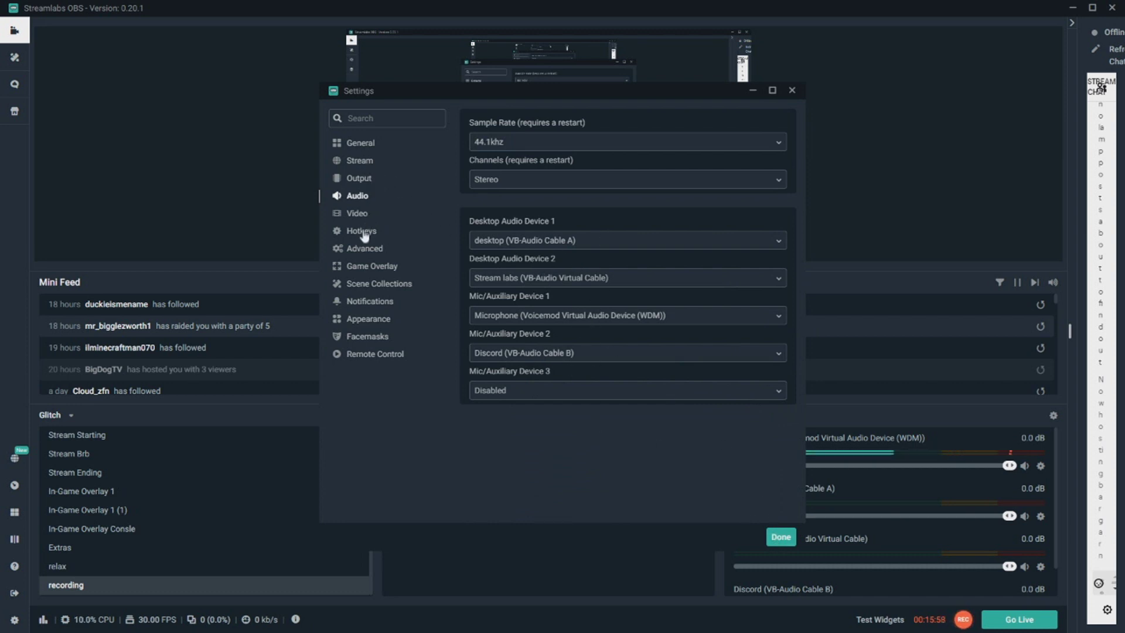
Check the Output Recording tab: mp4, audio tracks 2–5 enabled, x264 at 2500 bitrate
click(359, 179)
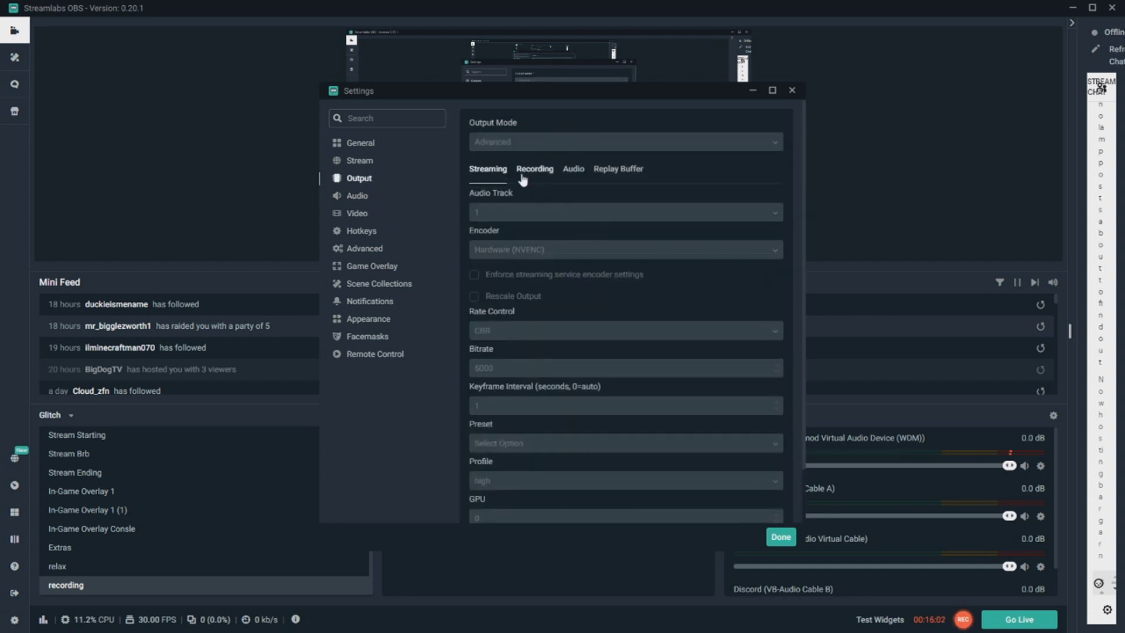
scroll(555, 258, down, 1)
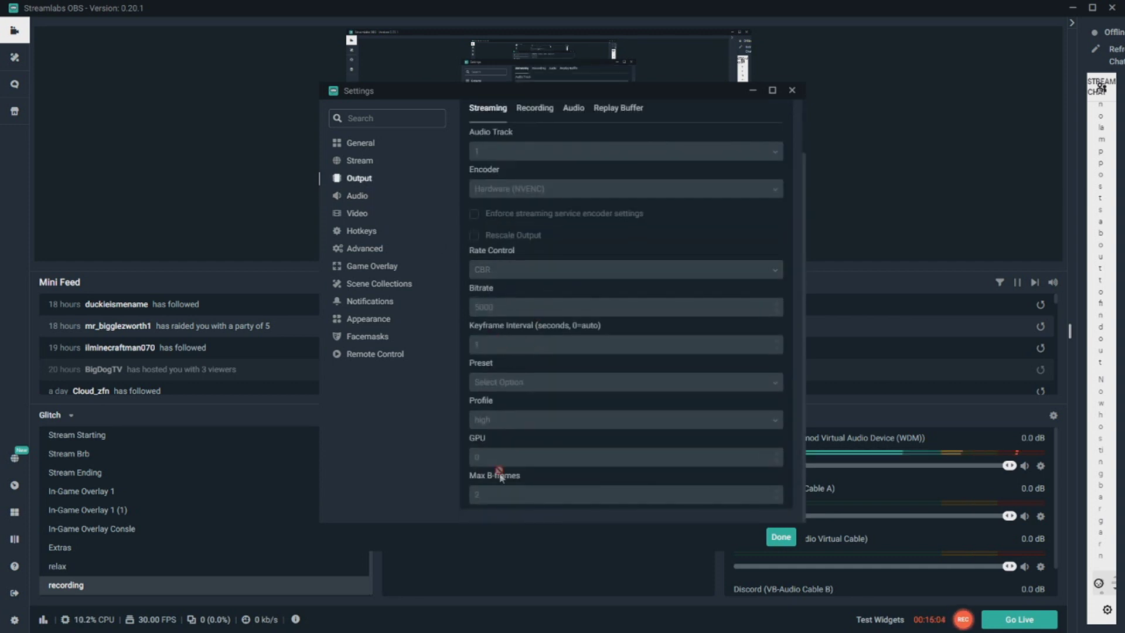
scroll(513, 345, up, 1)
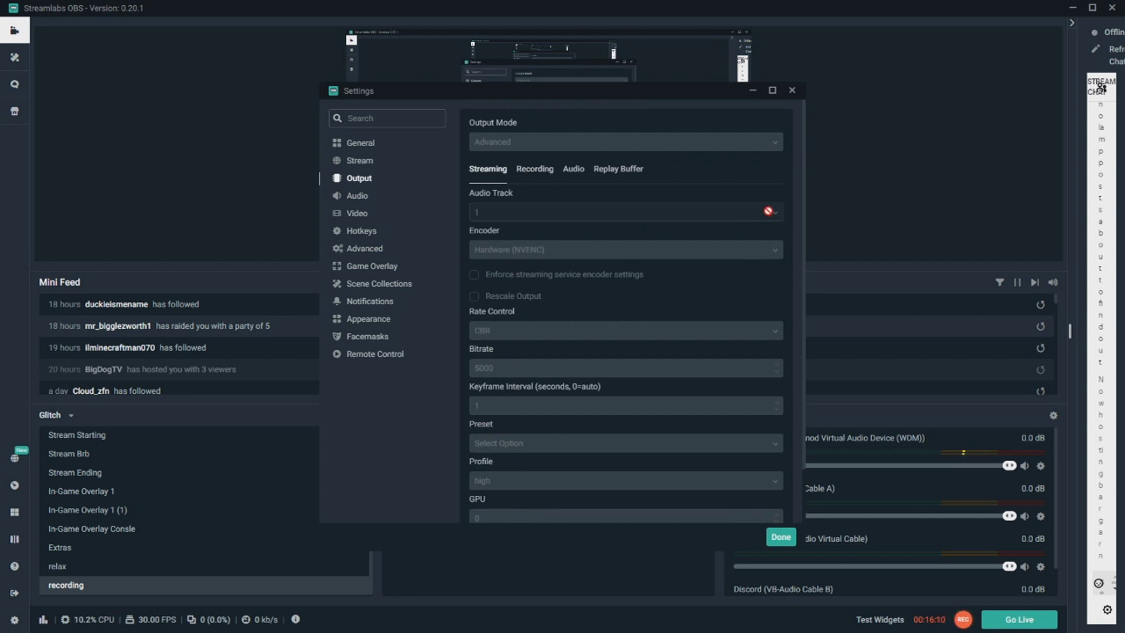
click(536, 176)
scroll(510, 237, down, 2)
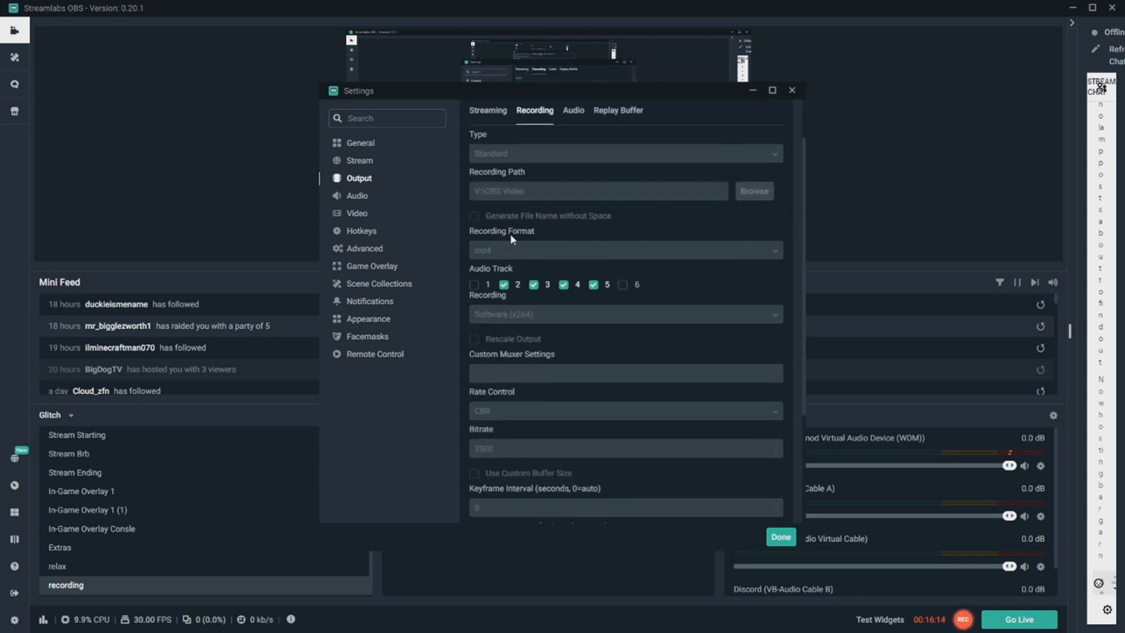
scroll(498, 257, up, 2)
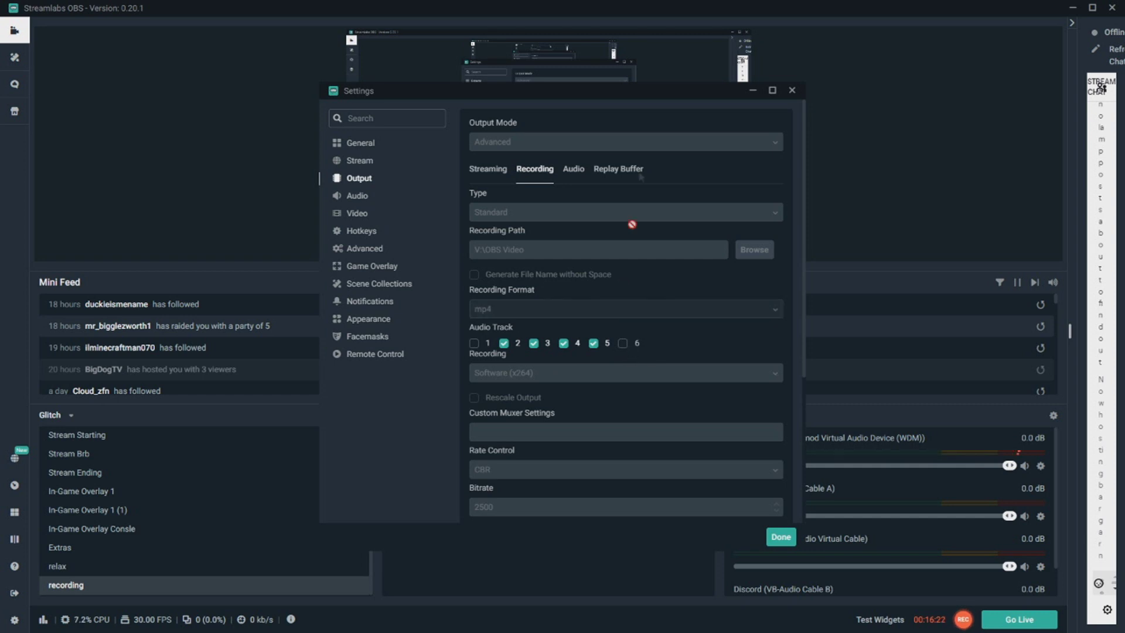
In Advanced Audio Settings, untick track 4 for Microphone and desktop so each source keeps its own track
click(791, 90)
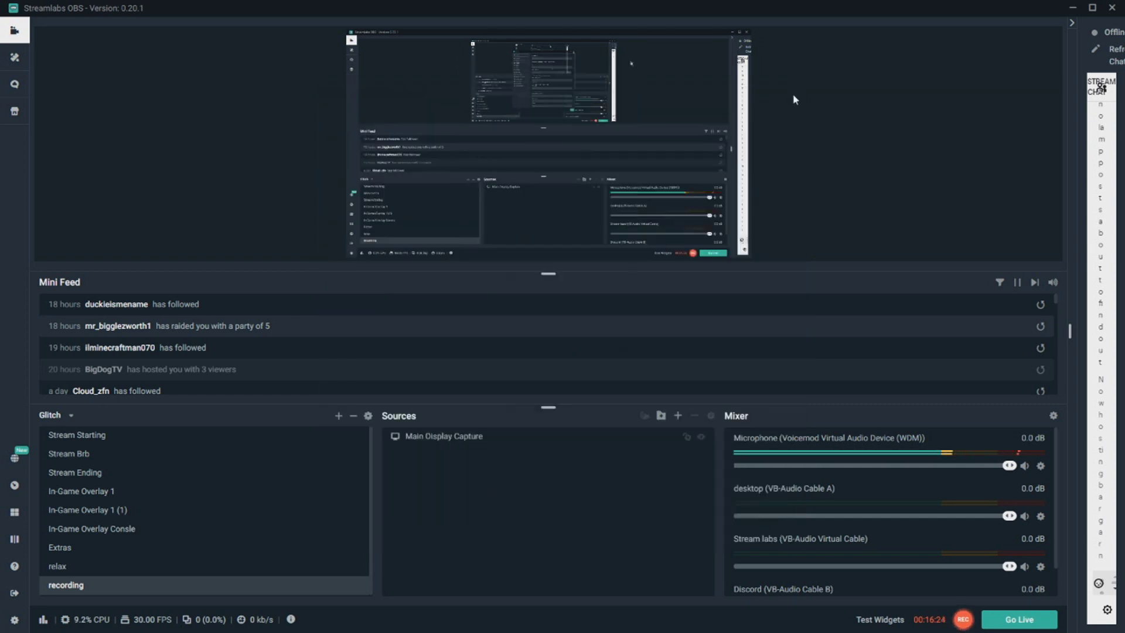
click(1052, 417)
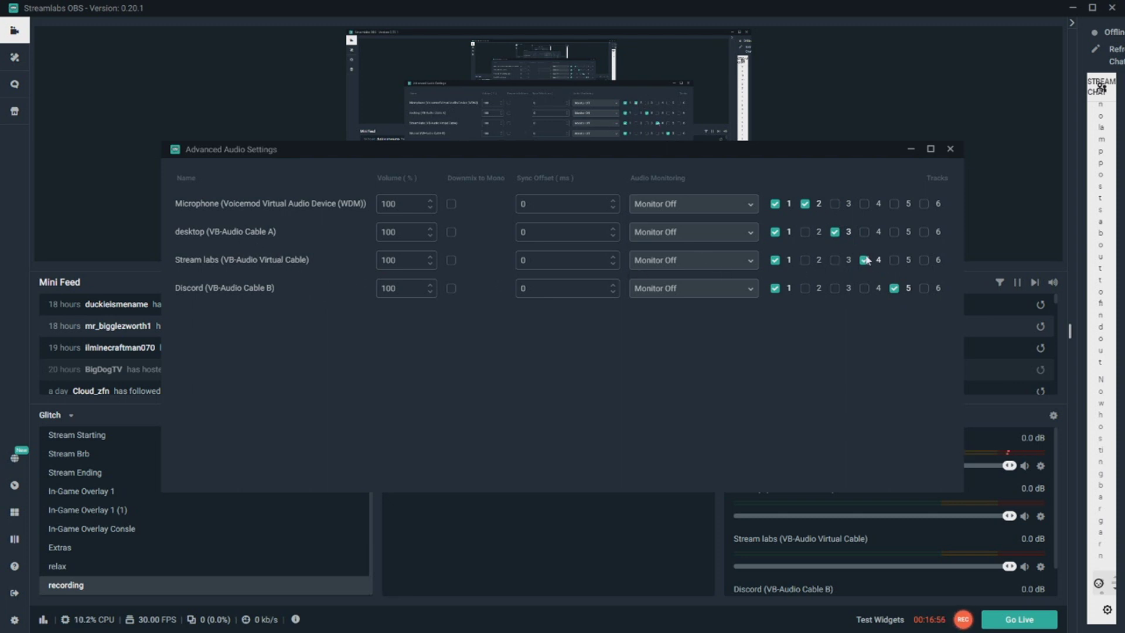
click(864, 204)
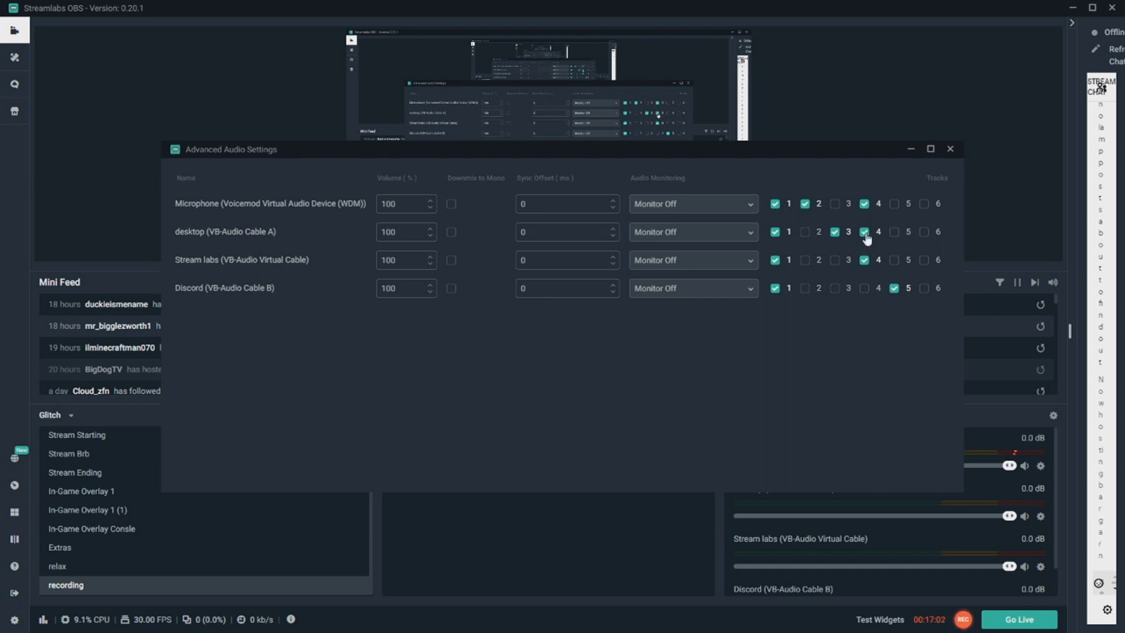
click(864, 232)
click(864, 204)
click(952, 149)
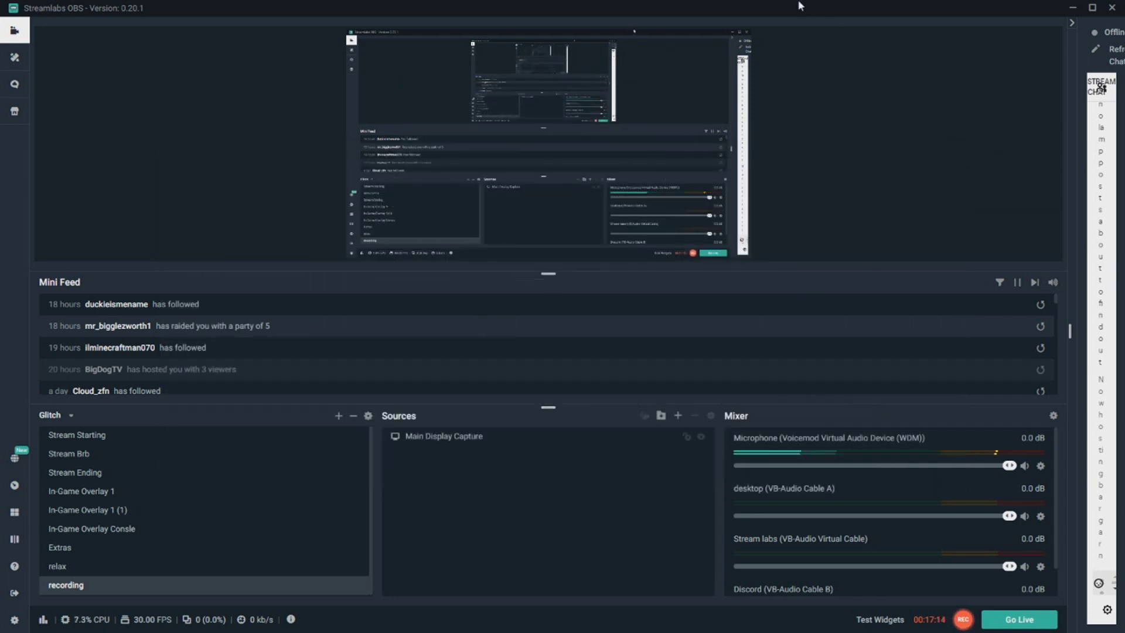
Drag Streamlabs OBS to the lower right and hide it to show the desktop
drag(838, 7, 1124, 124)
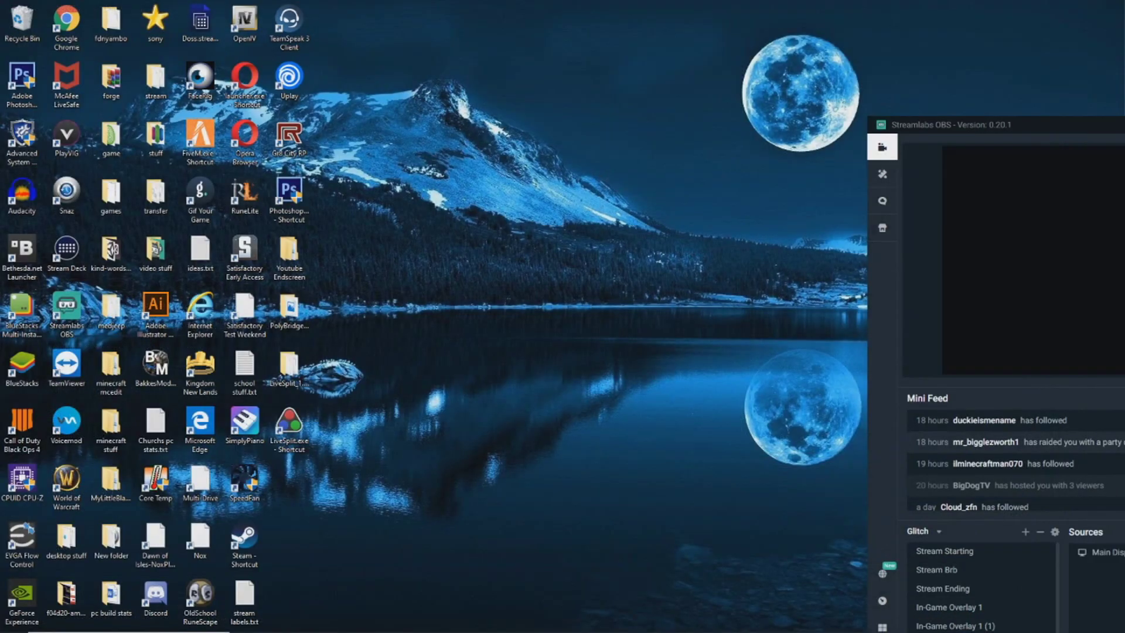
key(super+d)
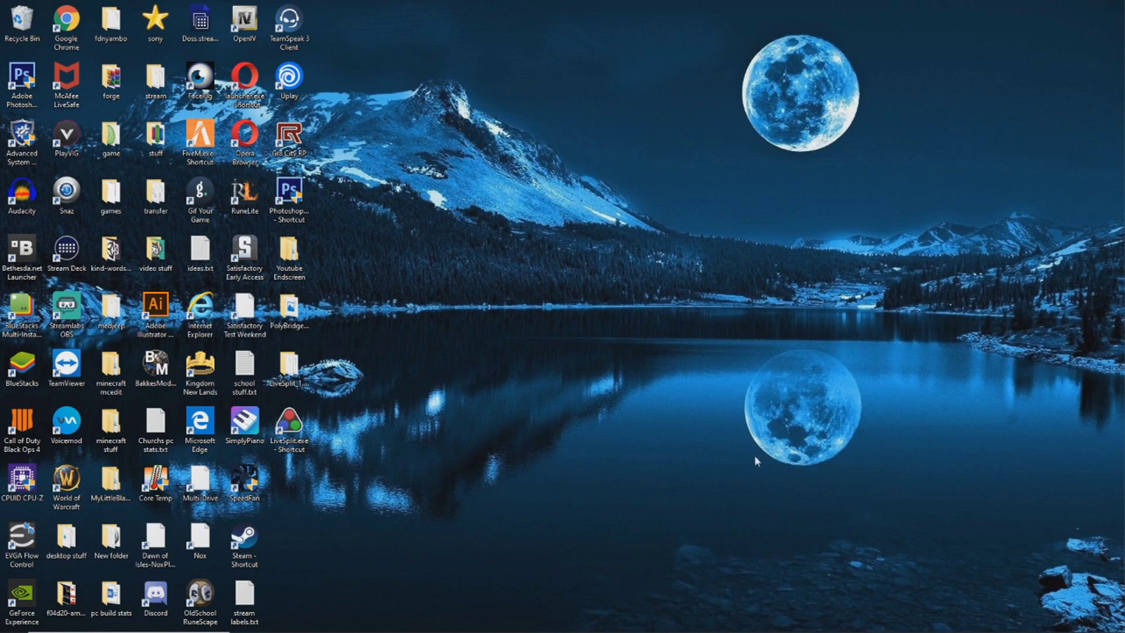
mouse_move(1035, 616)
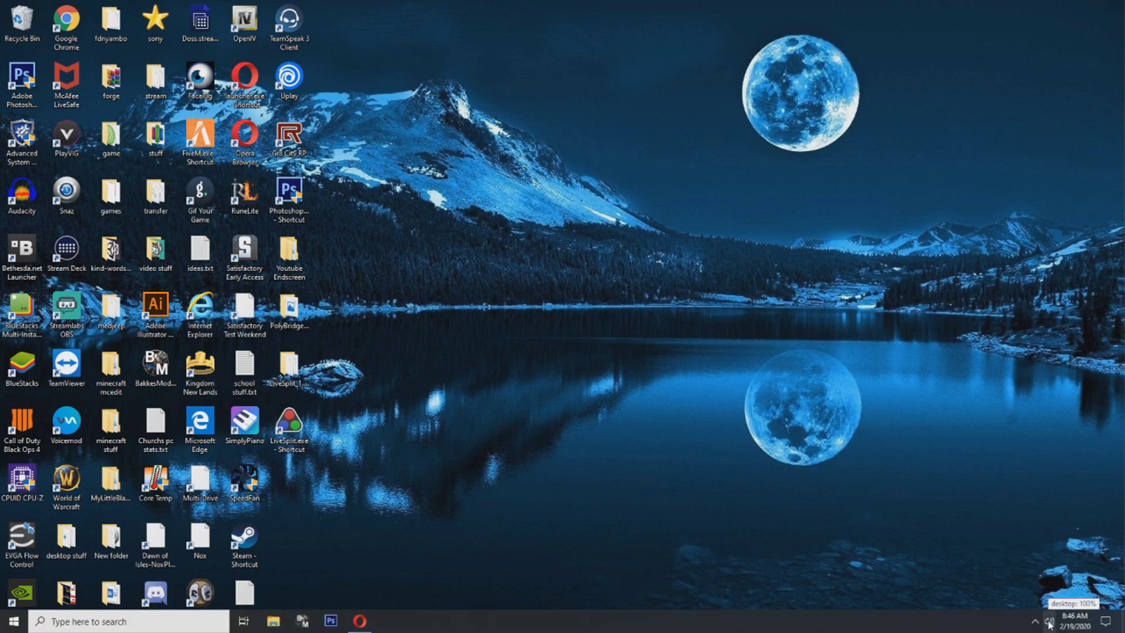